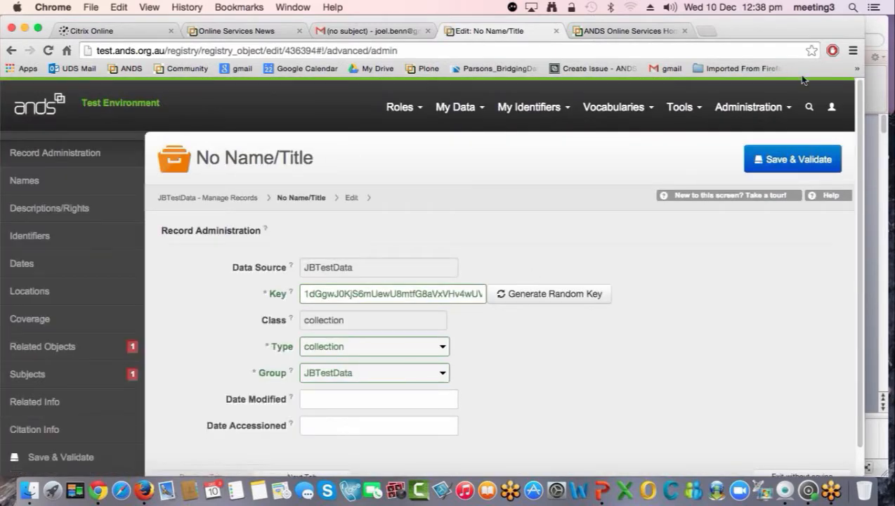
- Add a Rights entry to the collection record's Descriptions/Rights section
{"action": "left_click_drag", "start_coordinate": [860, 109], "coordinate": [860, 139]}
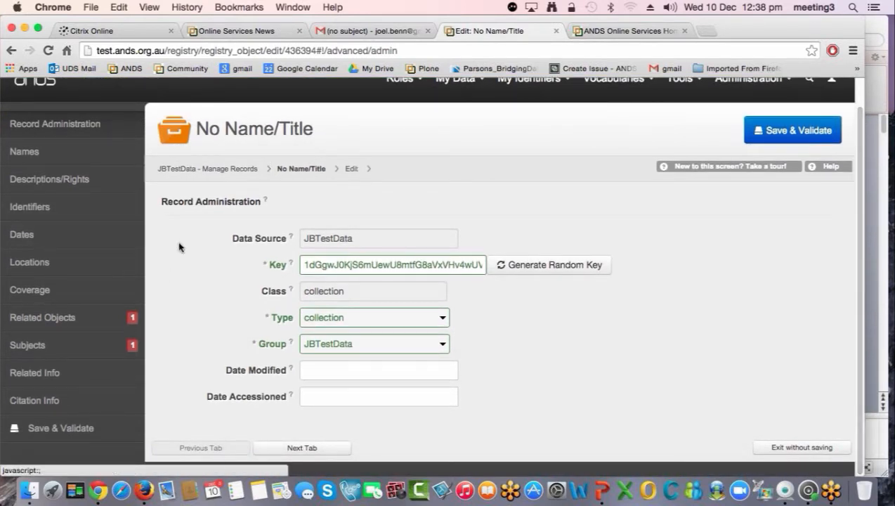
{"action": "left_click", "coordinate": [66, 184]}
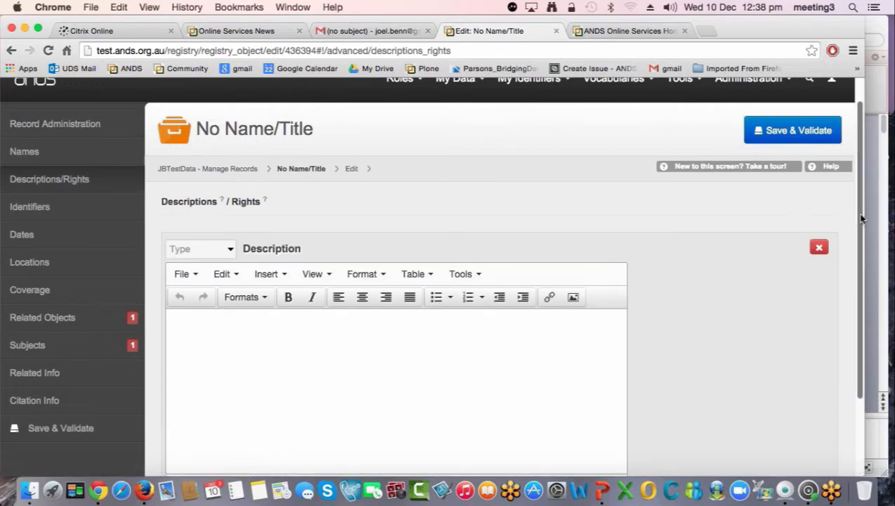
{"action": "left_click_drag", "start_coordinate": [862, 213], "coordinate": [861, 300]}
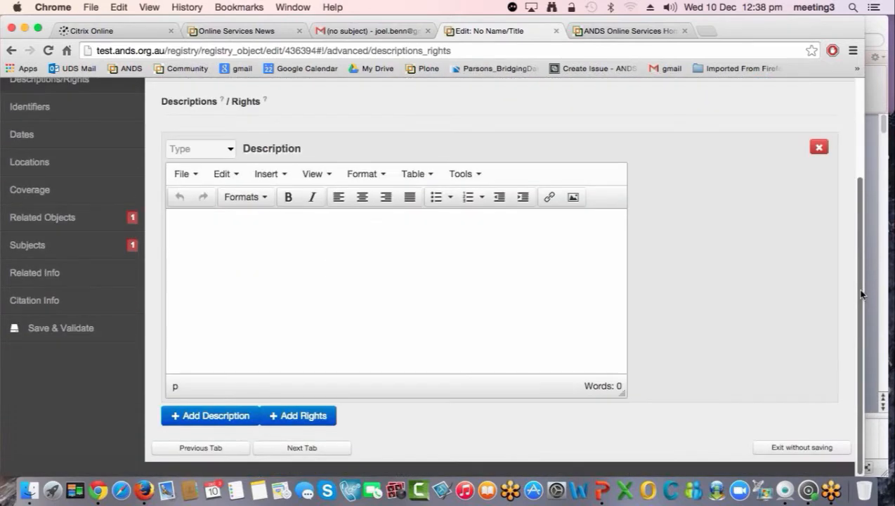
{"action": "left_click", "coordinate": [317, 407]}
{"action": "scroll", "coordinate": [681, 372], "scroll_direction": "down", "scroll_amount": 3}
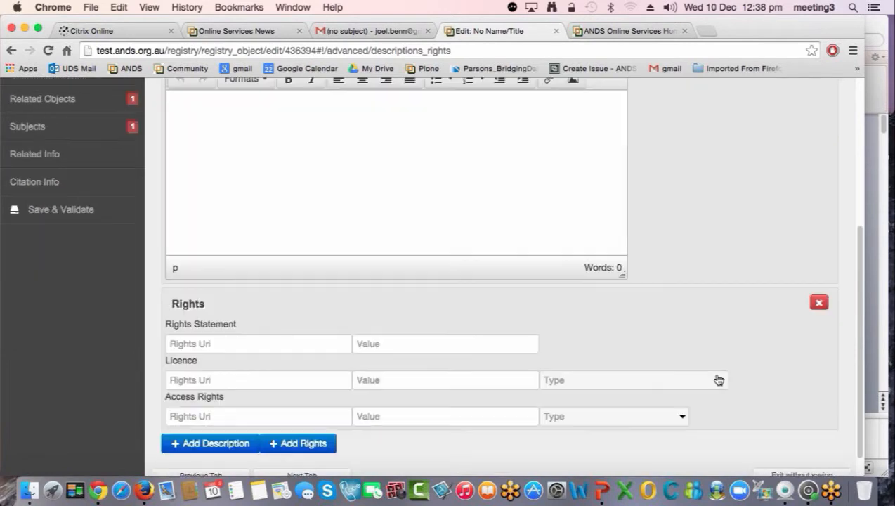
- Examine the available access rights types for the new Rights entry without choosing one
{"action": "left_click", "coordinate": [682, 416]}
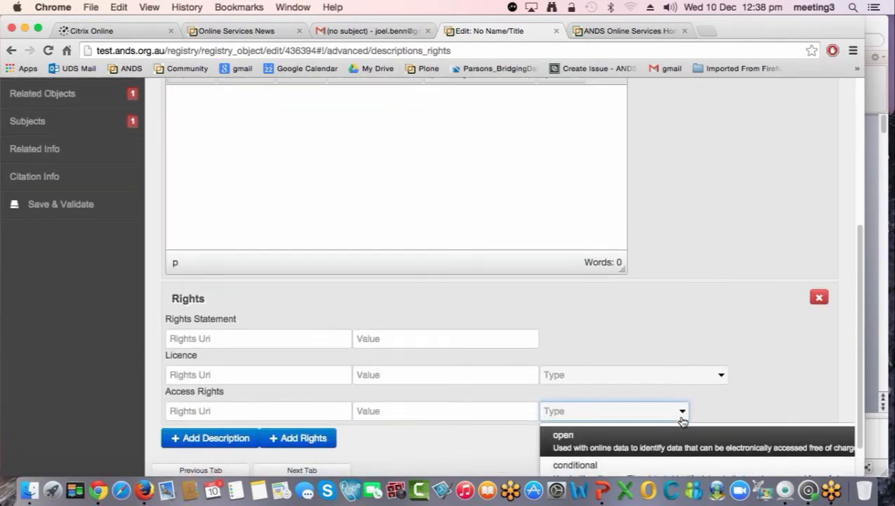
{"action": "scroll", "coordinate": [675, 394], "scroll_direction": "down", "scroll_amount": 2}
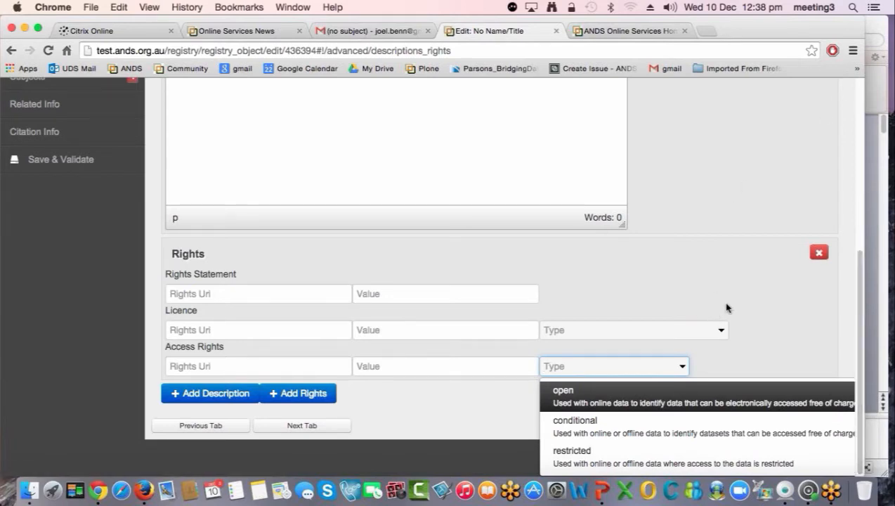
{"action": "left_click", "coordinate": [590, 255]}
{"action": "scroll", "coordinate": [590, 255], "scroll_direction": "up", "scroll_amount": 5}
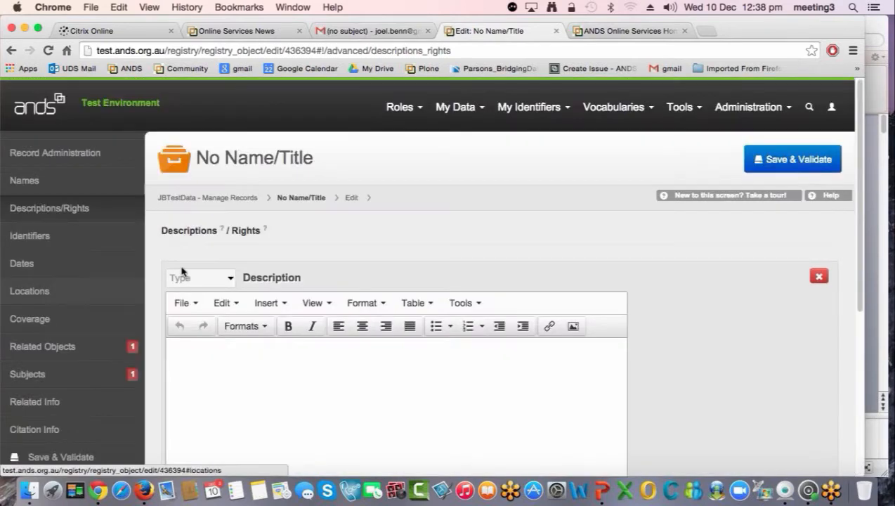
{"action": "left_click", "coordinate": [44, 299]}
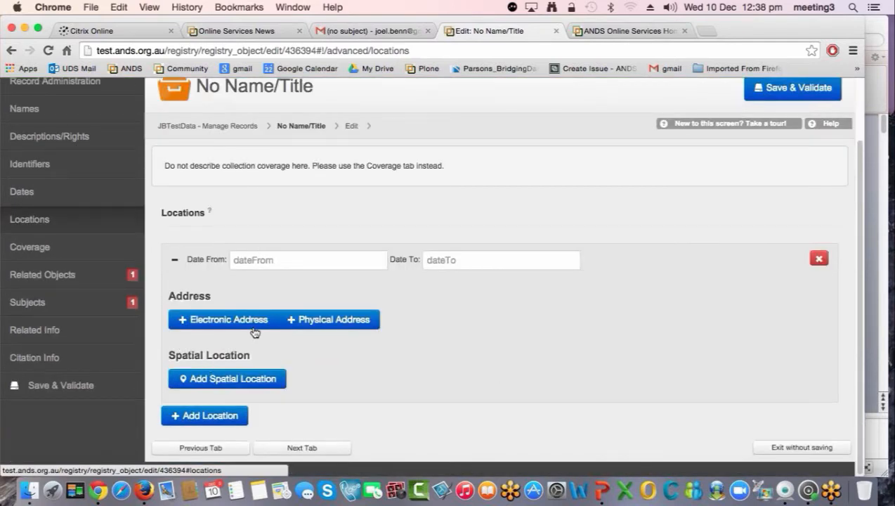
{"action": "left_click", "coordinate": [254, 320]}
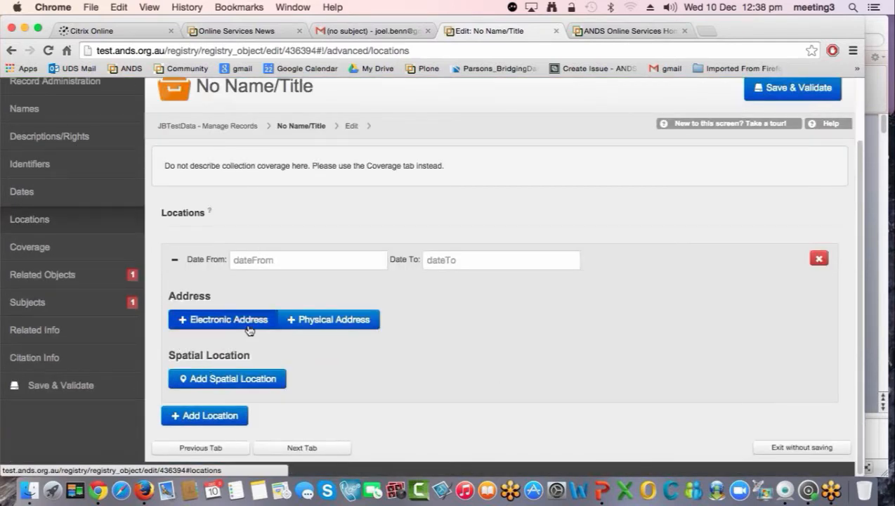
{"action": "scroll", "coordinate": [581, 323], "scroll_direction": "down", "scroll_amount": 1}
{"action": "scroll", "coordinate": [383, 358], "scroll_direction": "down", "scroll_amount": 3}
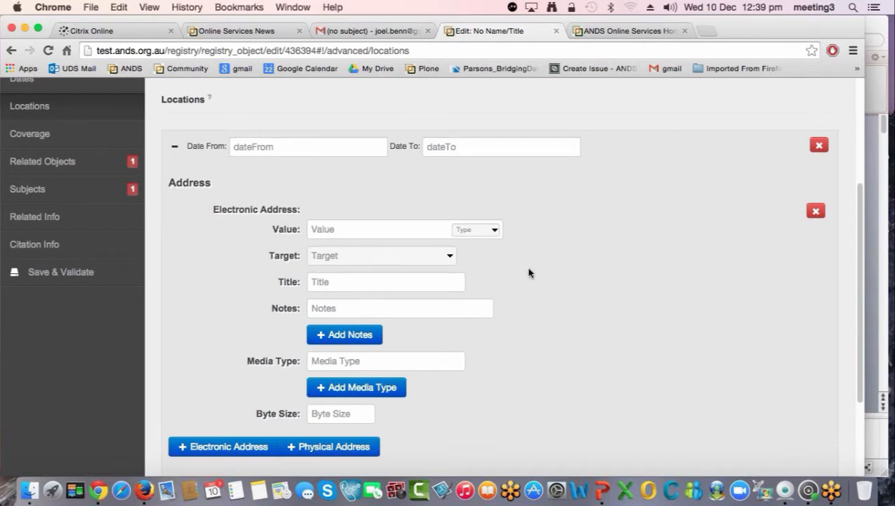
{"action": "left_click", "coordinate": [476, 230]}
{"action": "left_click", "coordinate": [507, 317]}
{"action": "left_click", "coordinate": [348, 226]}
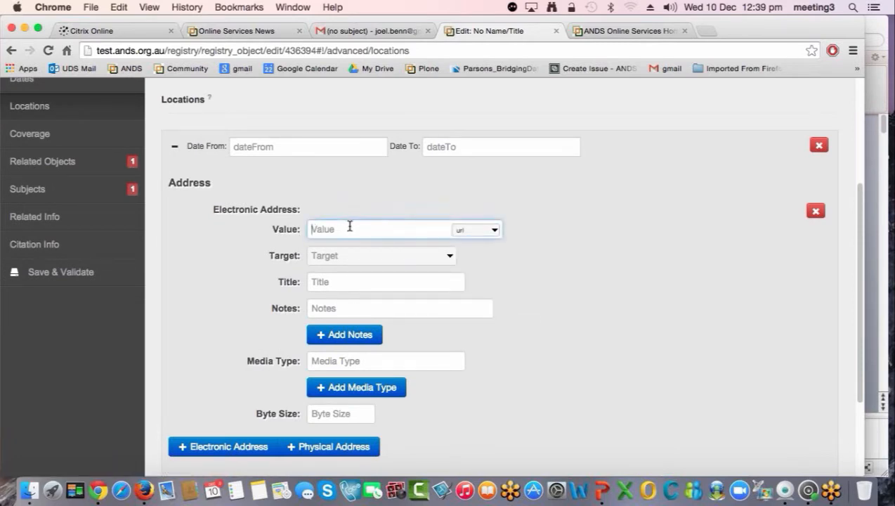
{"action": "type", "text": "http://www.google.com"}
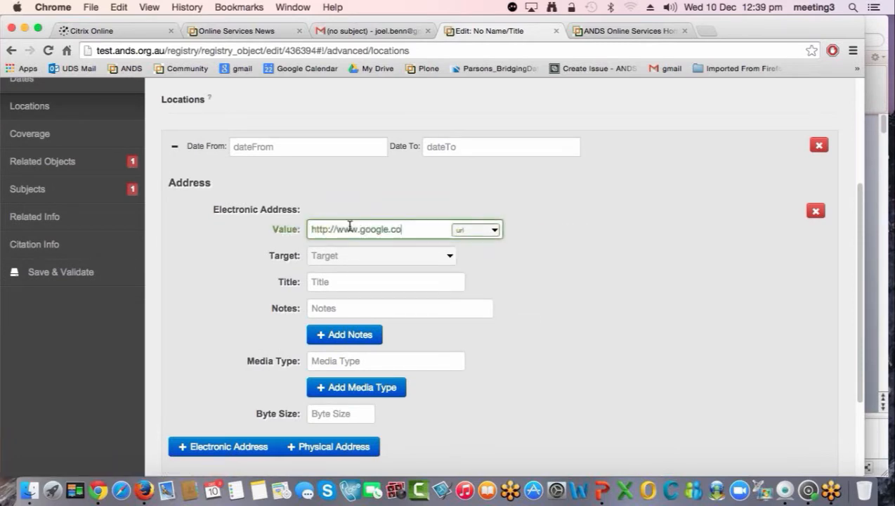
- Set the electronic address target to directDownload and its title to "My Data In A Format"
{"action": "left_click", "coordinate": [385, 258]}
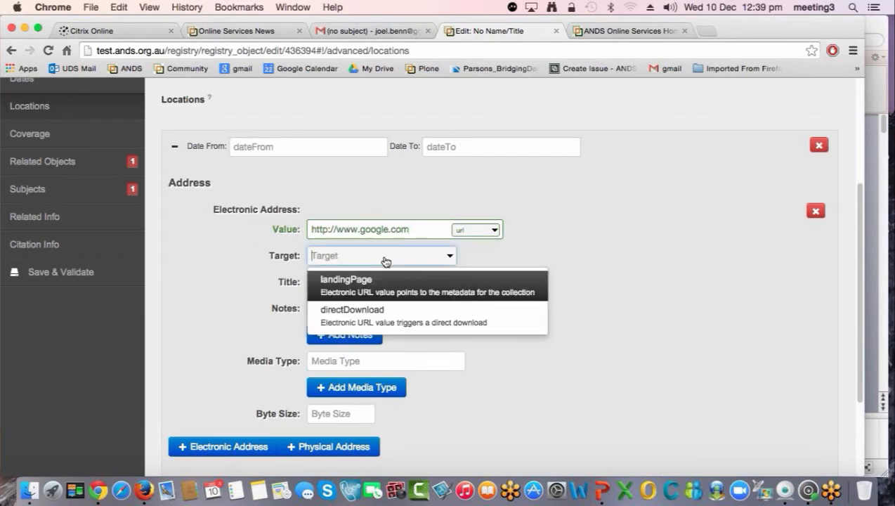
{"action": "left_click", "coordinate": [357, 318]}
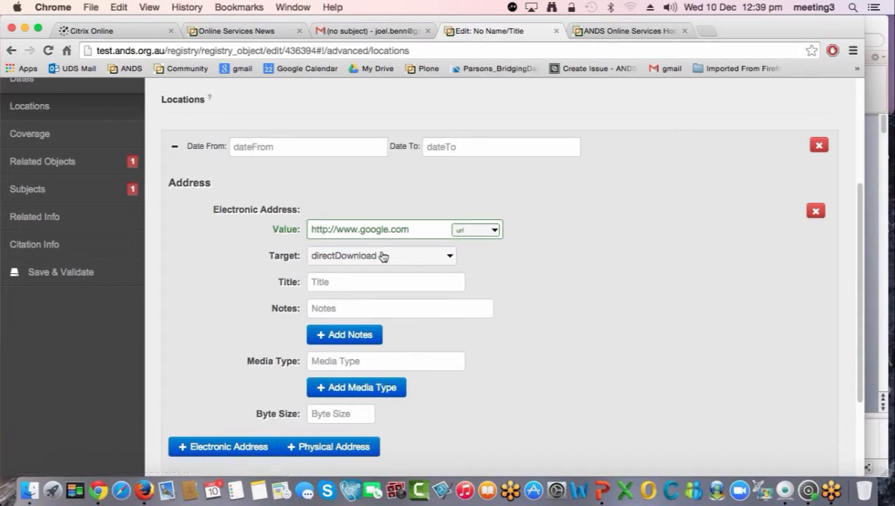
{"action": "left_click", "coordinate": [361, 283]}
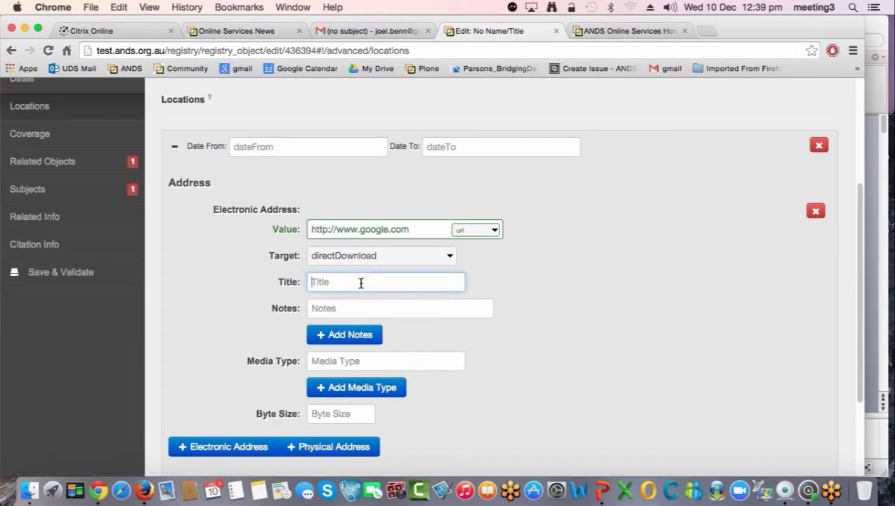
{"action": "type", "text": "My Data In a"}
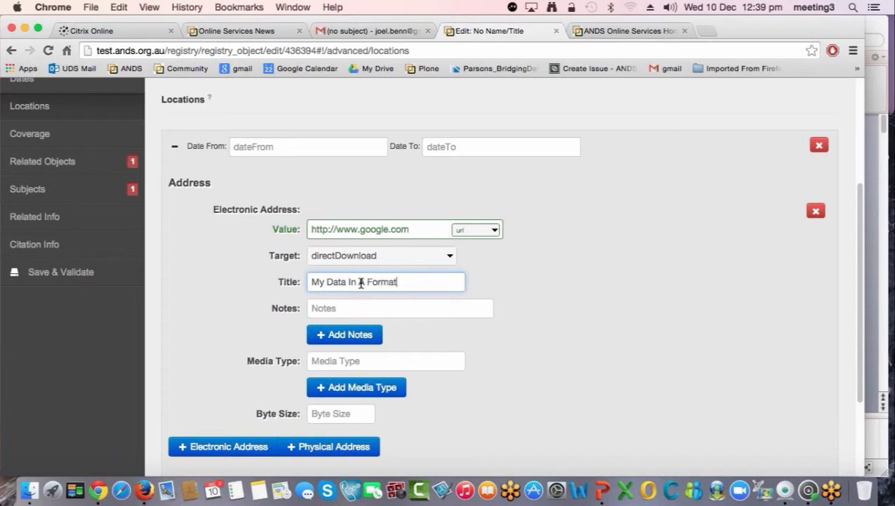
- Fill in the electronic address with the notes "Very Large File", media type ZIP and byte size 200MB
{"action": "left_click", "coordinate": [337, 314]}
{"action": "type", "text": "Very Larget"}
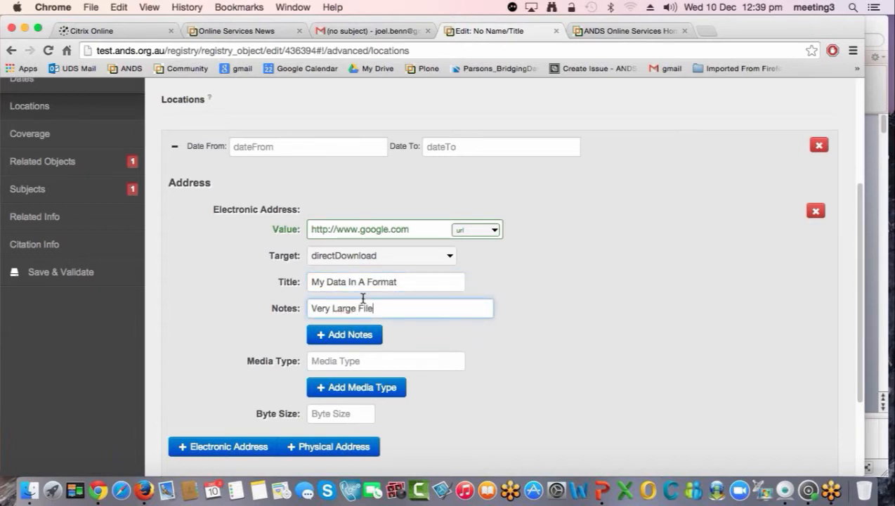
{"action": "left_click", "coordinate": [362, 361]}
{"action": "type", "text": "ZIP"}
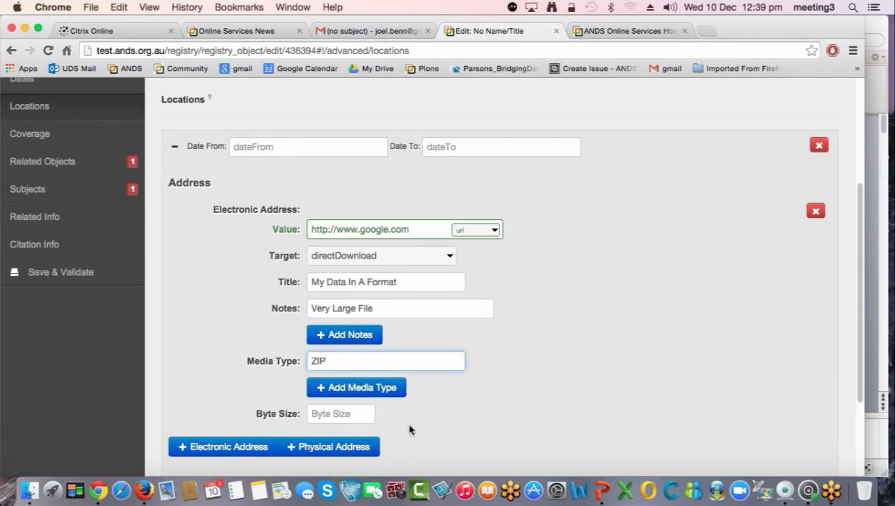
{"action": "left_click", "coordinate": [350, 413]}
{"action": "type", "text": "200MB"}
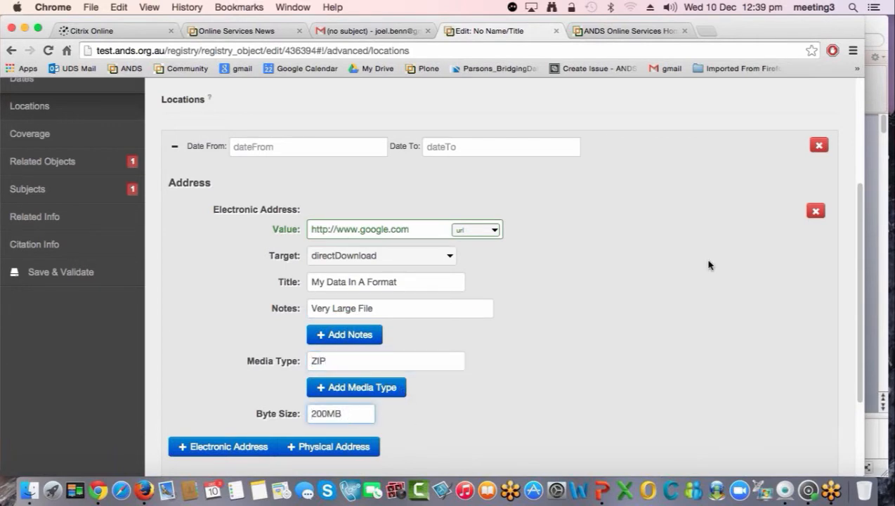
- Save and validate the draft record, and preview it in Research Data Australia
{"action": "left_click", "coordinate": [60, 272]}
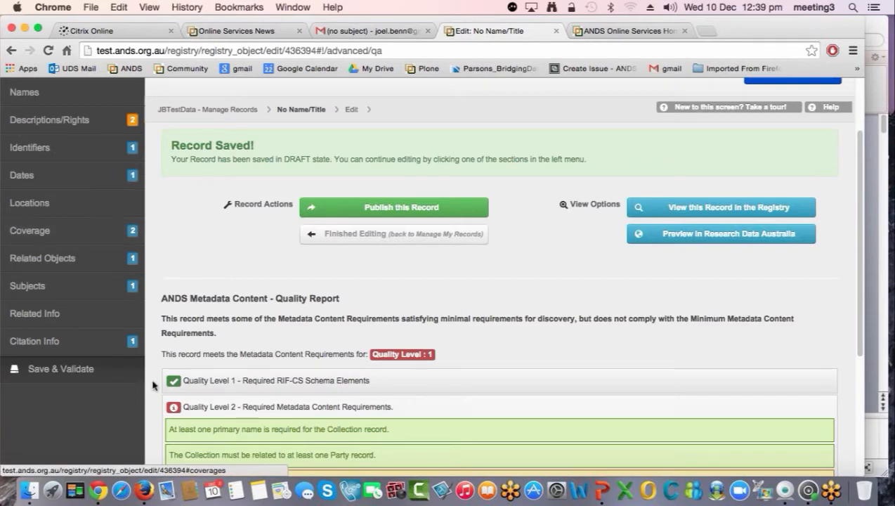
{"action": "scroll", "coordinate": [464, 215], "scroll_direction": "up", "scroll_amount": 3}
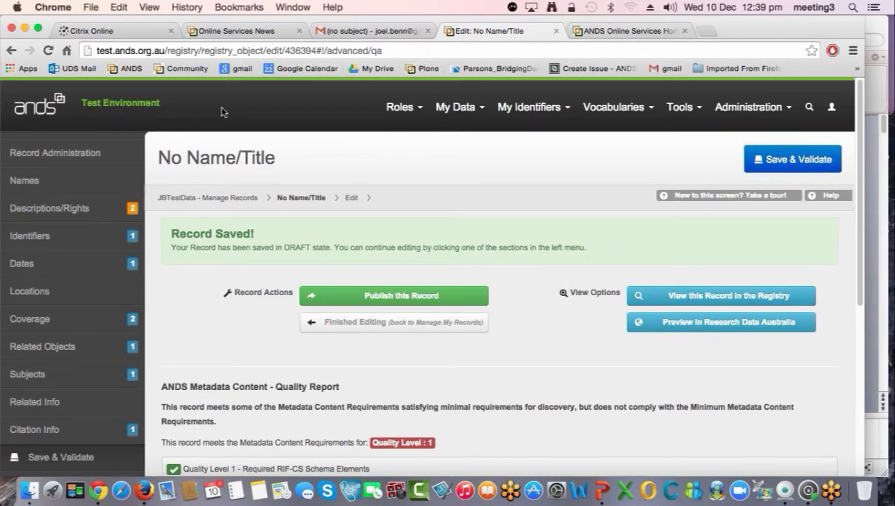
{"action": "left_click", "coordinate": [744, 321]}
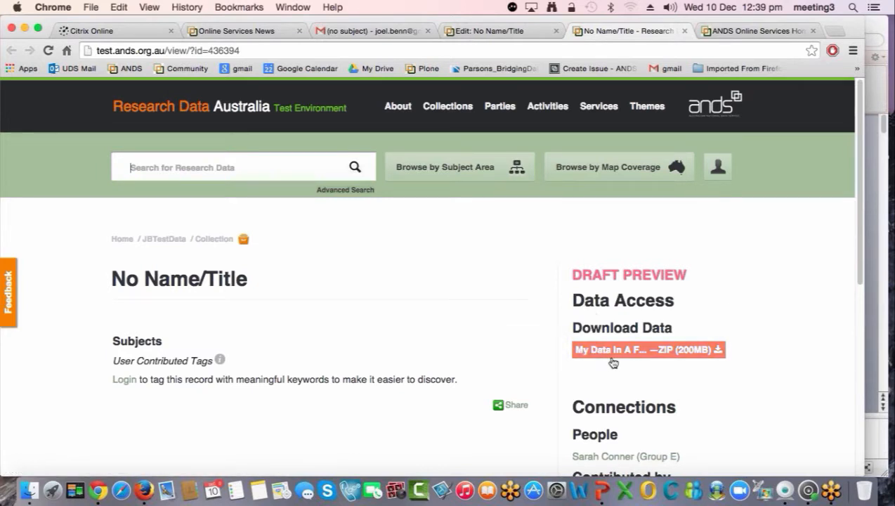
- Search for an open access record and examine the data access details of "Direct Download & Landing Page with Online Service and Open Access"
{"action": "type", "text": "oep"}
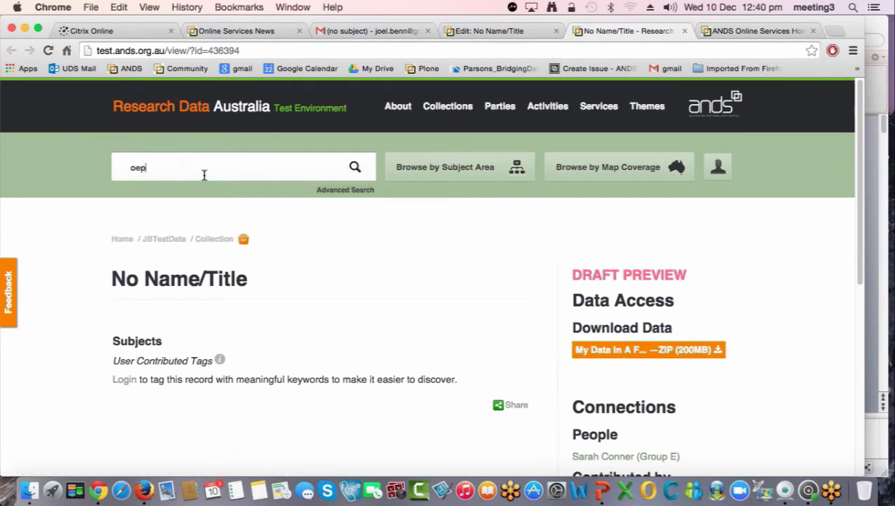
{"action": "left_click_drag", "start_coordinate": [861, 165], "coordinate": [859, 209]}
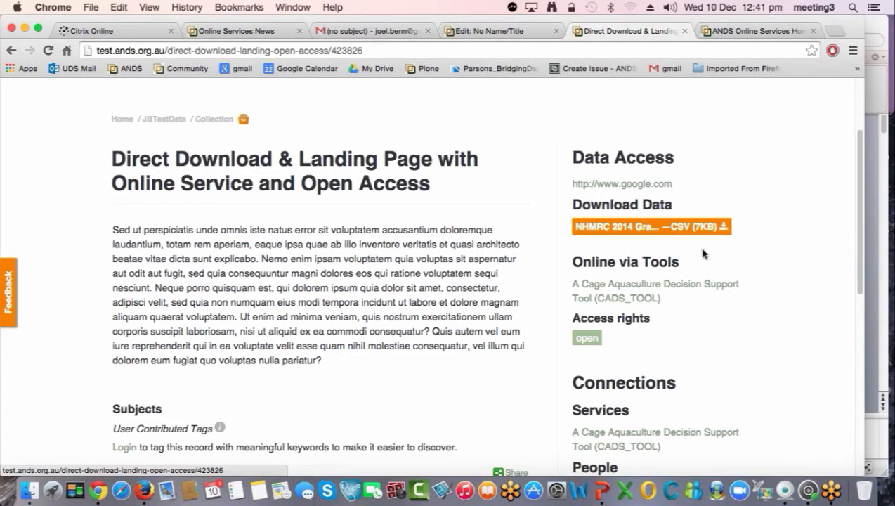
{"action": "scroll", "coordinate": [787, 202], "scroll_direction": "down", "scroll_amount": 1}
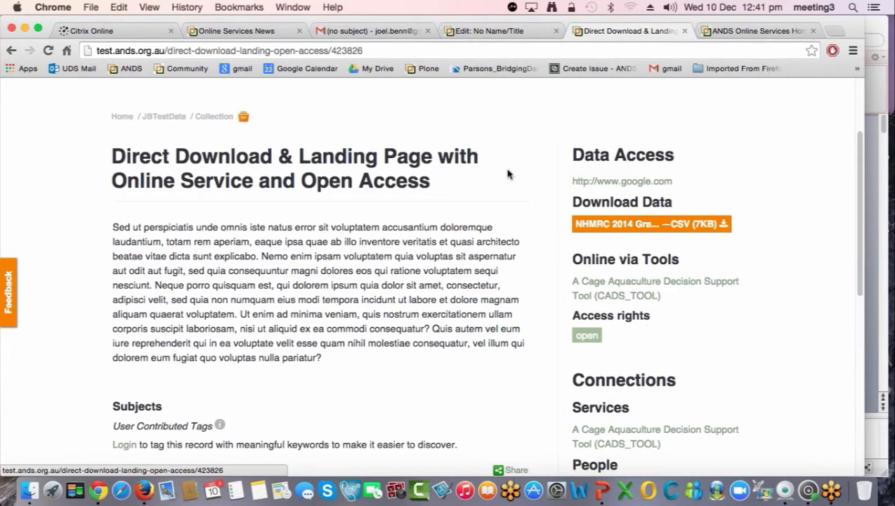
{"action": "left_click", "coordinate": [504, 31]}
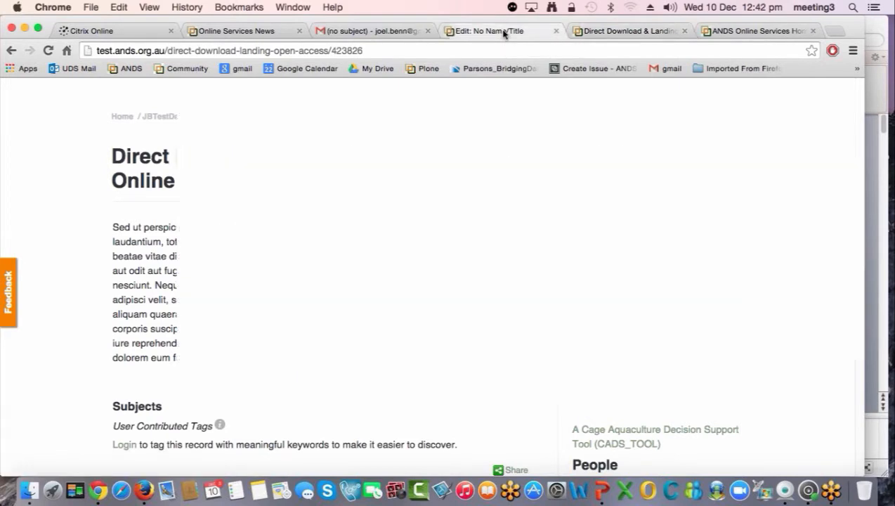
{"action": "left_click", "coordinate": [48, 349]}
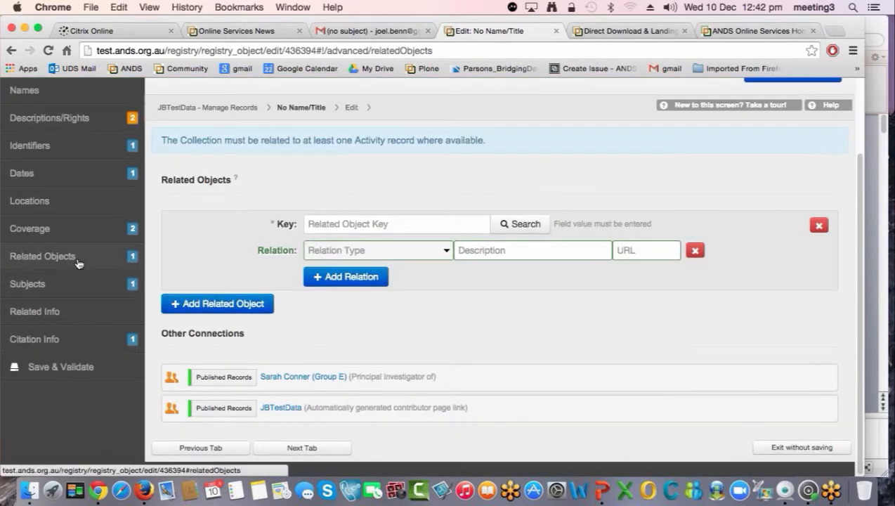
{"action": "left_click", "coordinate": [370, 222]}
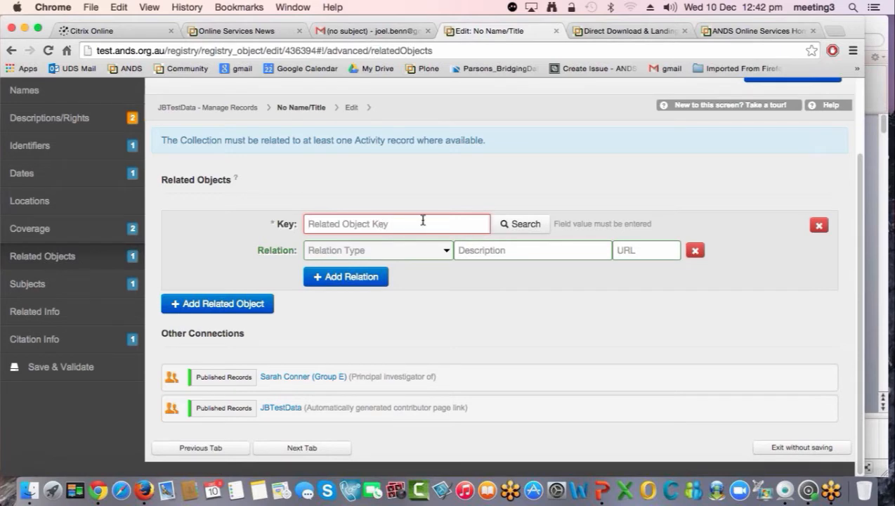
{"action": "left_click", "coordinate": [527, 230]}
{"action": "left_click", "coordinate": [662, 226]}
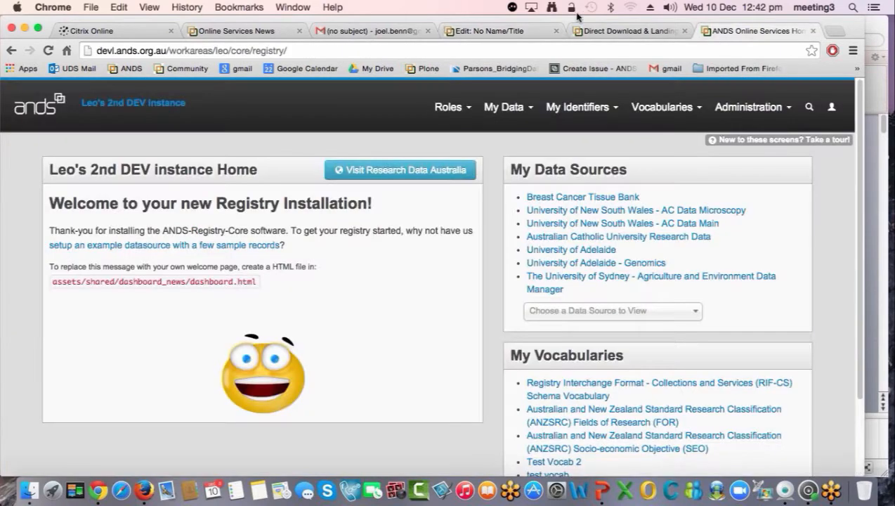
{"action": "left_click", "coordinate": [636, 32]}
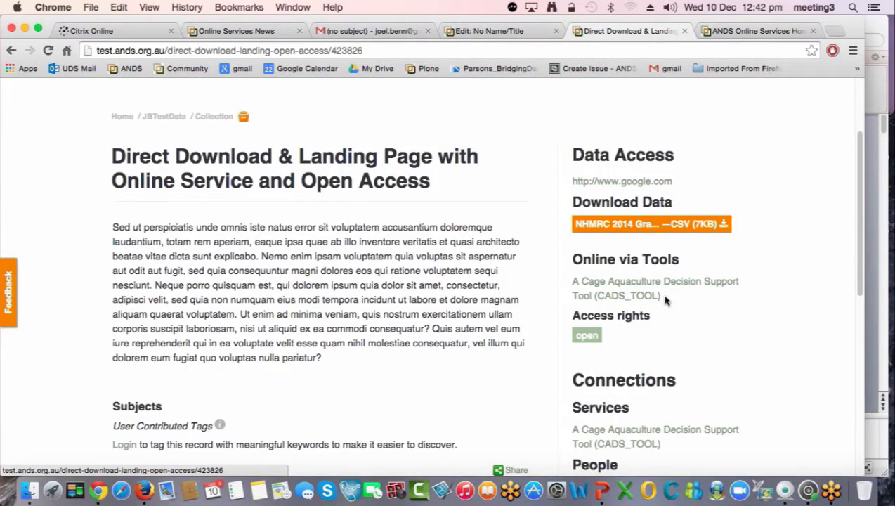
{"action": "left_click", "coordinate": [507, 31]}
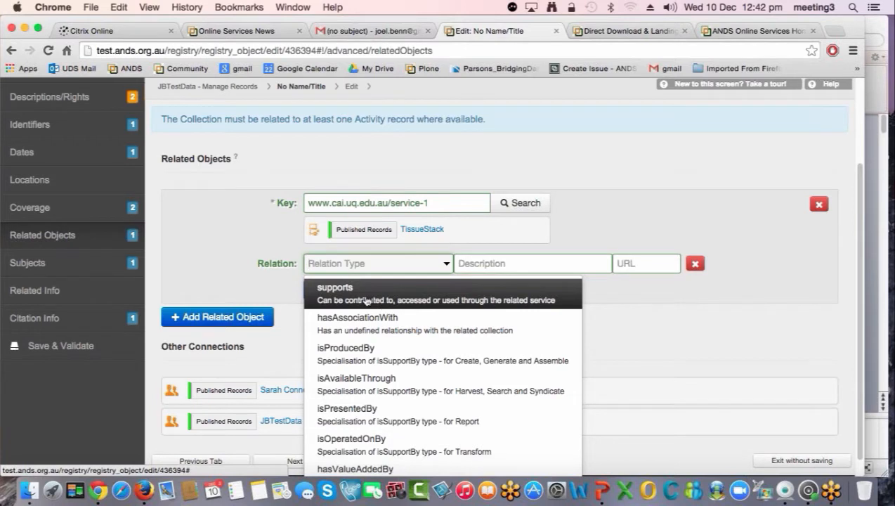
- Set the TissueStack relation type to supports and put the focus on the relation's URL
{"action": "scroll", "coordinate": [368, 289], "scroll_direction": "down", "scroll_amount": 1}
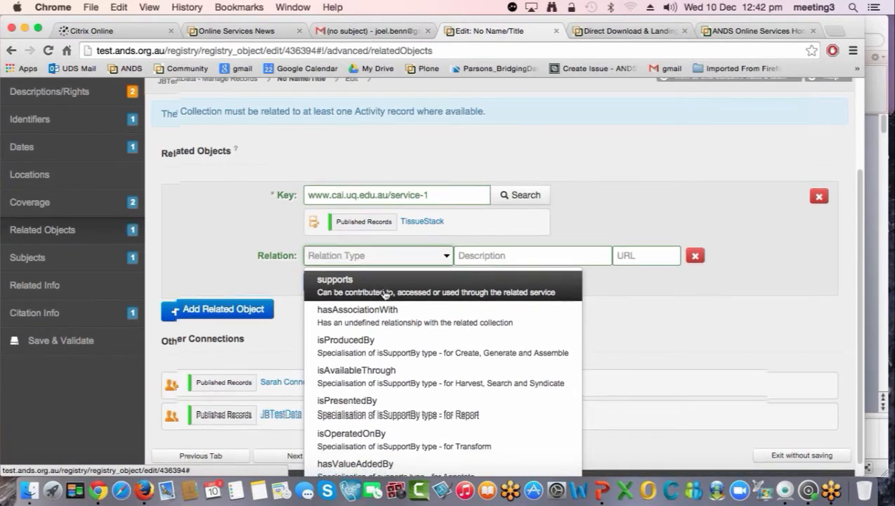
{"action": "scroll", "coordinate": [371, 302], "scroll_direction": "down", "scroll_amount": 2}
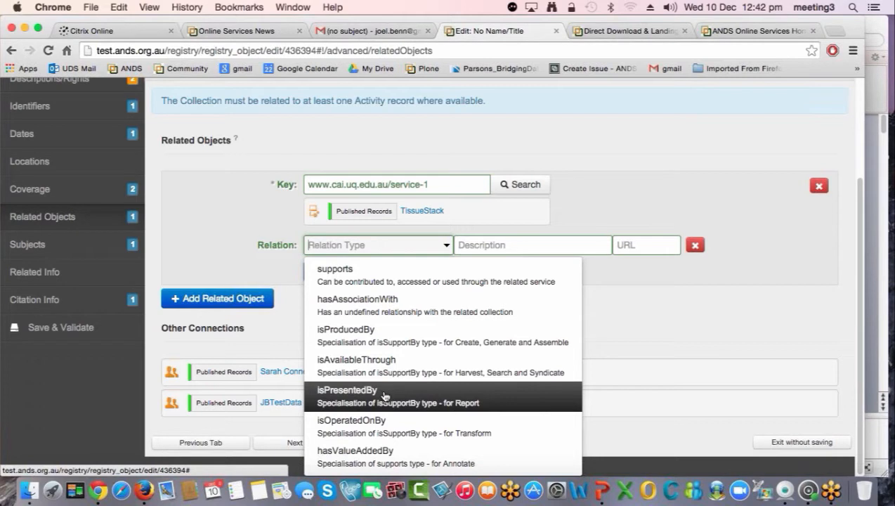
{"action": "left_click", "coordinate": [358, 281]}
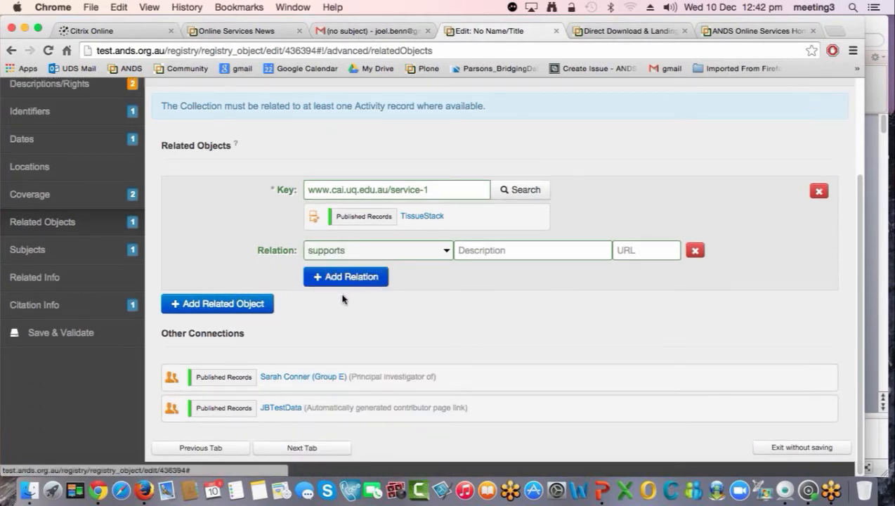
{"action": "left_click", "coordinate": [644, 255]}
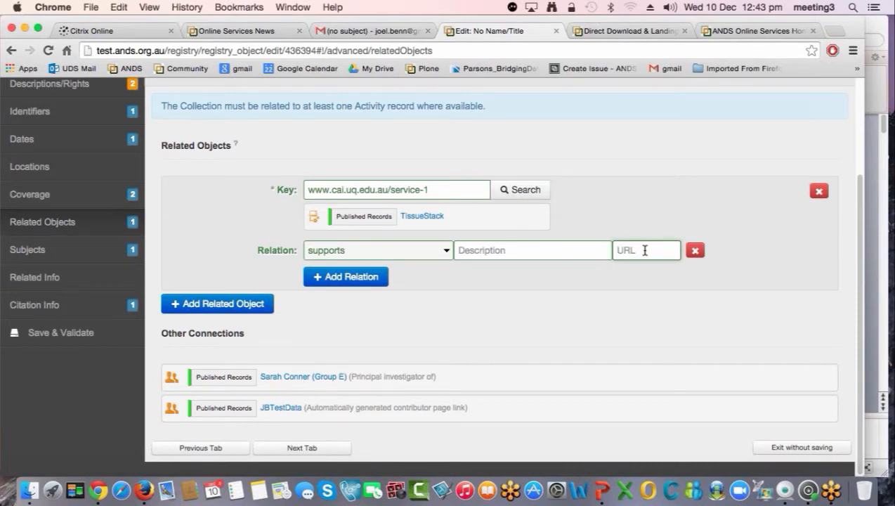
{"action": "type", "text": "htt"}
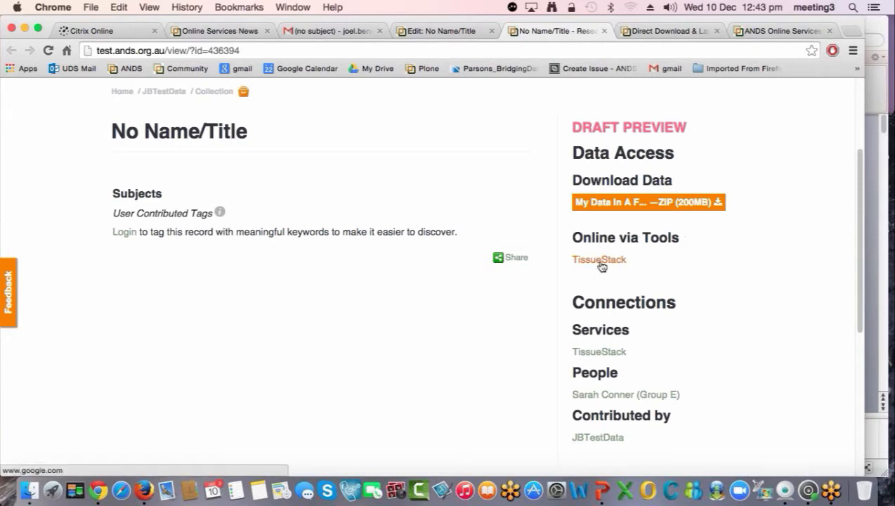
{"action": "key", "text": "ctrl+shift+Tab"}
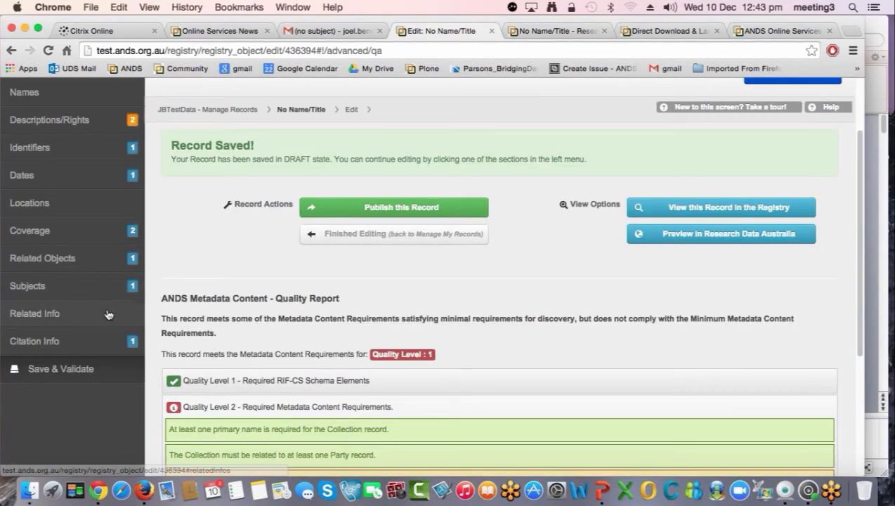
{"action": "left_click", "coordinate": [75, 266]}
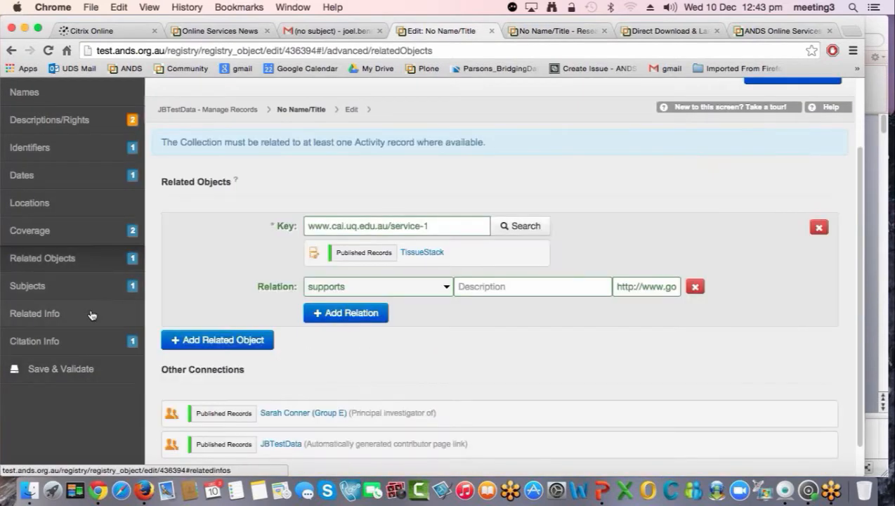
- Start a related information entry of type service in the draft record, with the focus on its title
{"action": "left_click", "coordinate": [56, 320]}
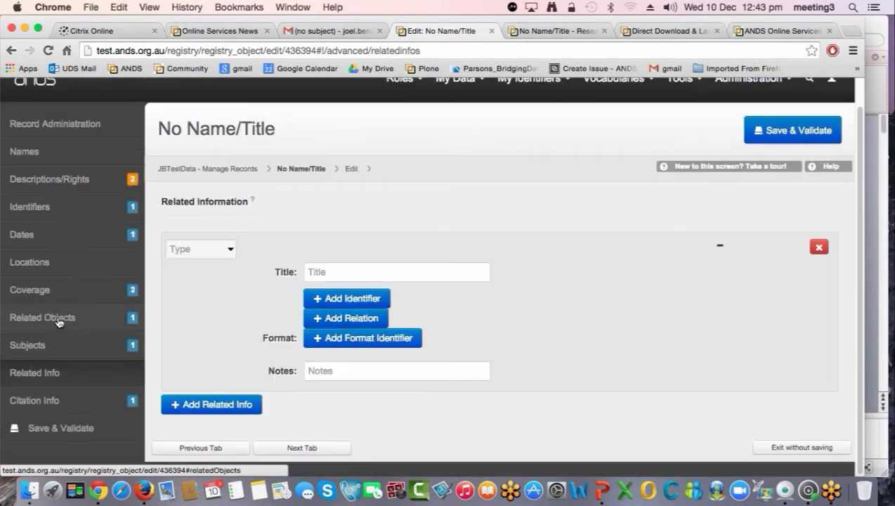
{"action": "left_click", "coordinate": [233, 251]}
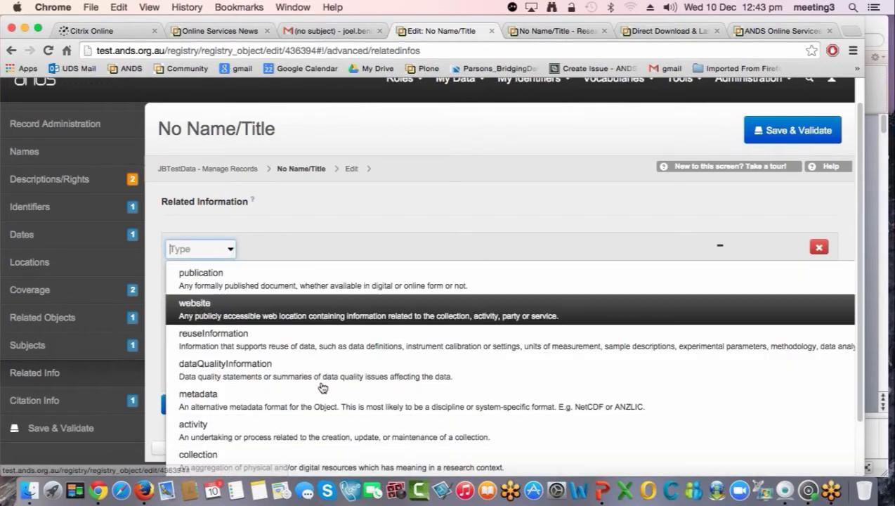
{"action": "scroll", "coordinate": [235, 428], "scroll_direction": "down", "scroll_amount": 2}
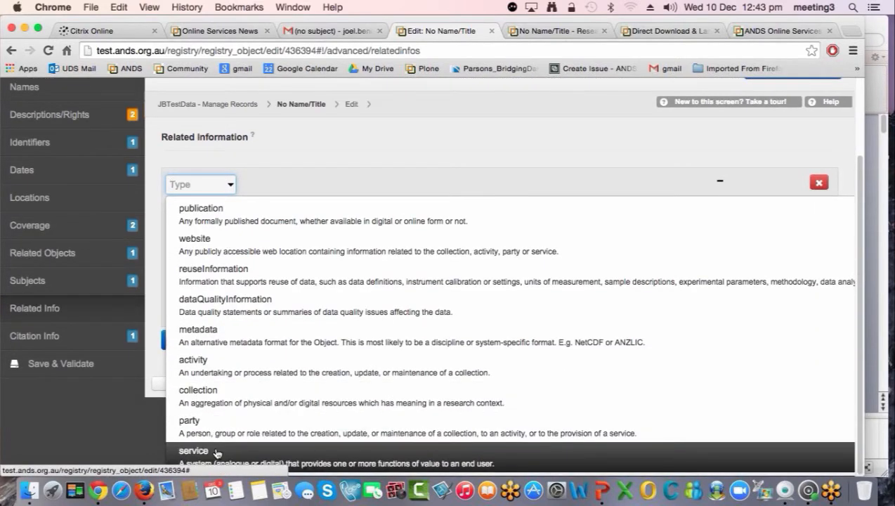
{"action": "left_click", "coordinate": [224, 452]}
{"action": "left_click", "coordinate": [331, 273]}
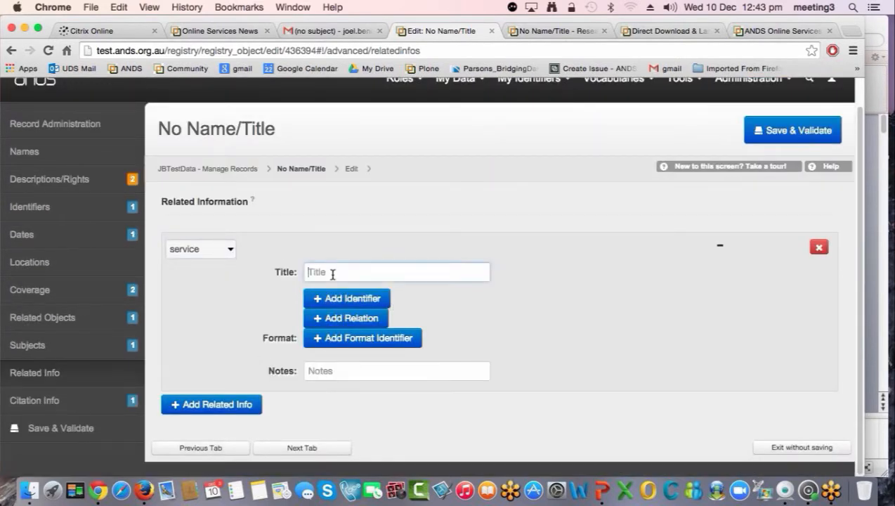
- Add a relation to the service entry, look over the available relation types, and put the focus on its URL
{"action": "left_click", "coordinate": [350, 317]}
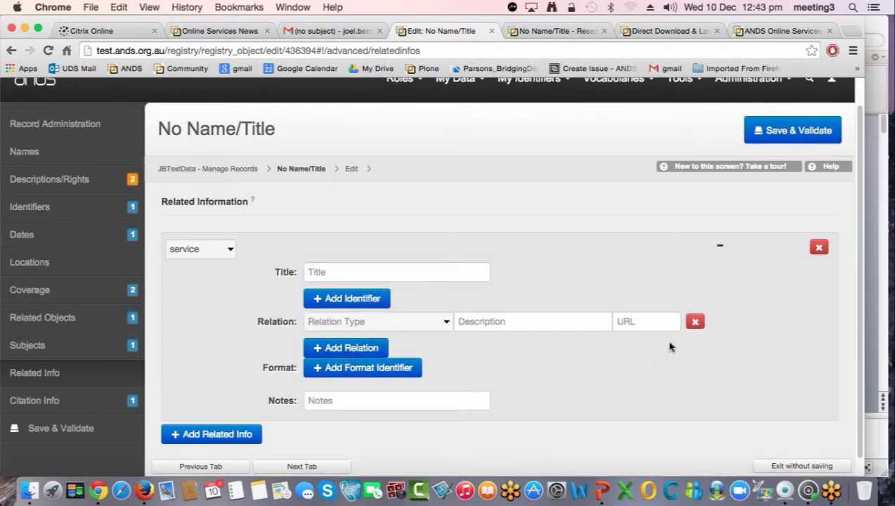
{"action": "left_click", "coordinate": [394, 322]}
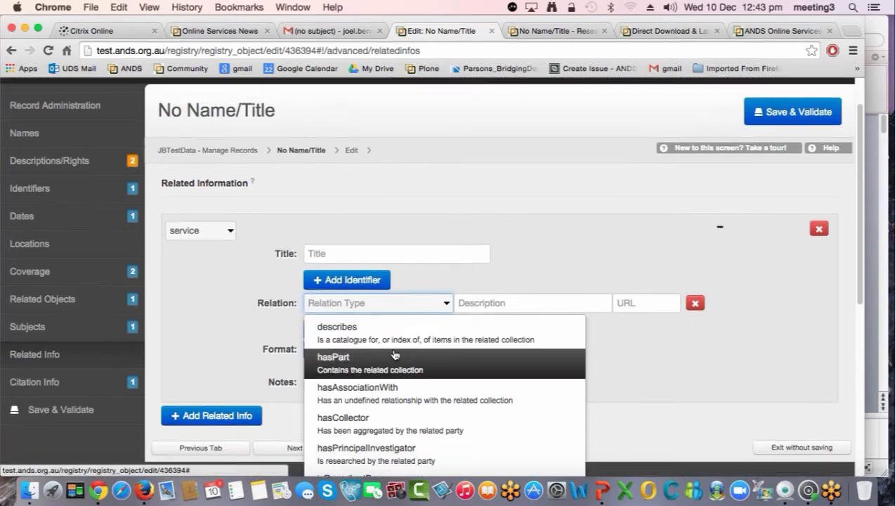
{"action": "scroll", "coordinate": [396, 354], "scroll_direction": "down", "scroll_amount": 1}
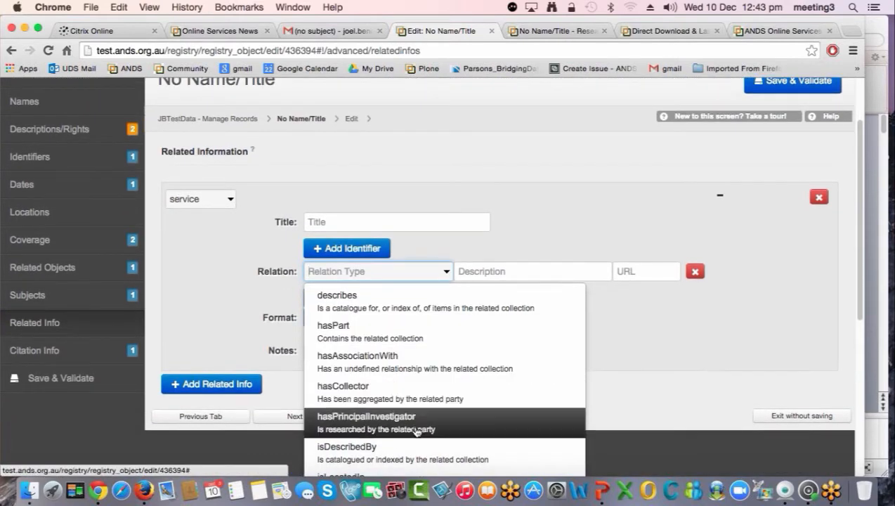
{"action": "left_click", "coordinate": [650, 272]}
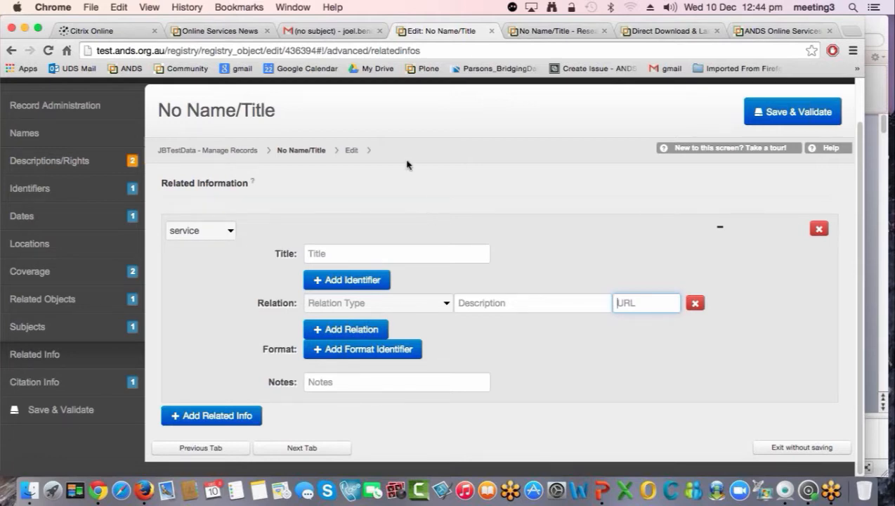
- Examine the data access details and the open access rights definition of "Direct Download & Landing Page with Online Service and Open Access"
{"action": "left_click", "coordinate": [669, 31]}
{"action": "scroll", "coordinate": [92, 223], "scroll_direction": "down", "scroll_amount": 2}
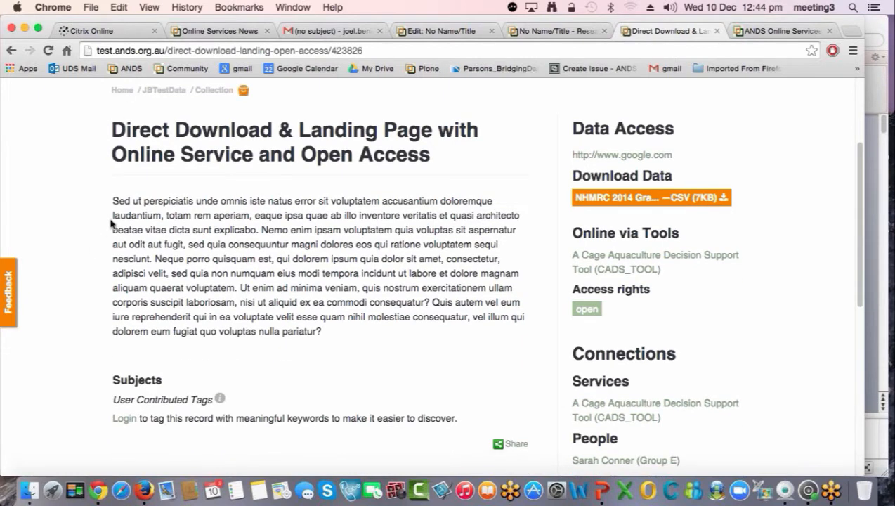
{"action": "scroll", "coordinate": [450, 200], "scroll_direction": "down", "scroll_amount": 2}
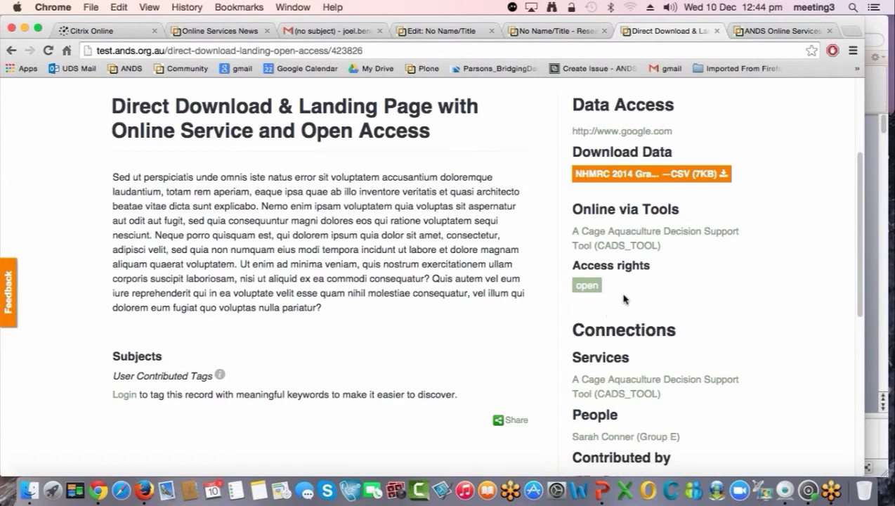
{"action": "mouse_move", "coordinate": [597, 286]}
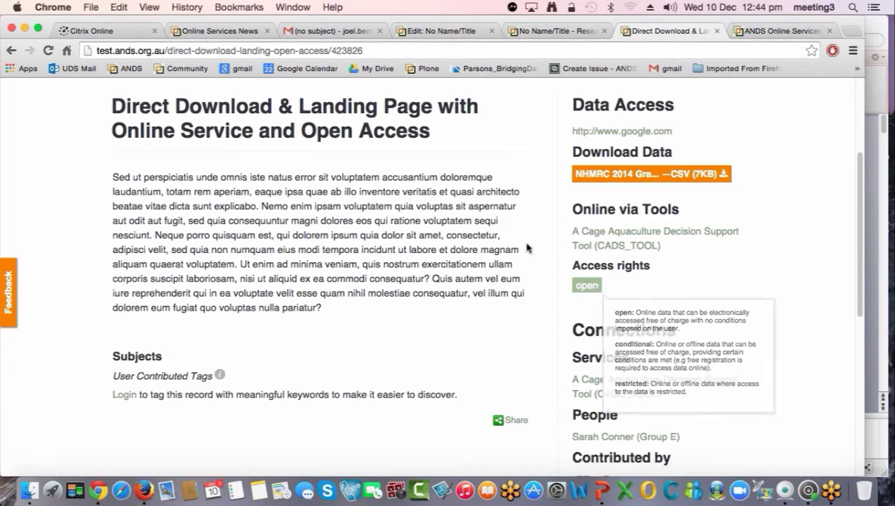
- Search for "conditional collection direct" and open the record "Collection with Direct Download and Conditional Access"
{"action": "scroll", "coordinate": [530, 248], "scroll_direction": "up", "scroll_amount": 5}
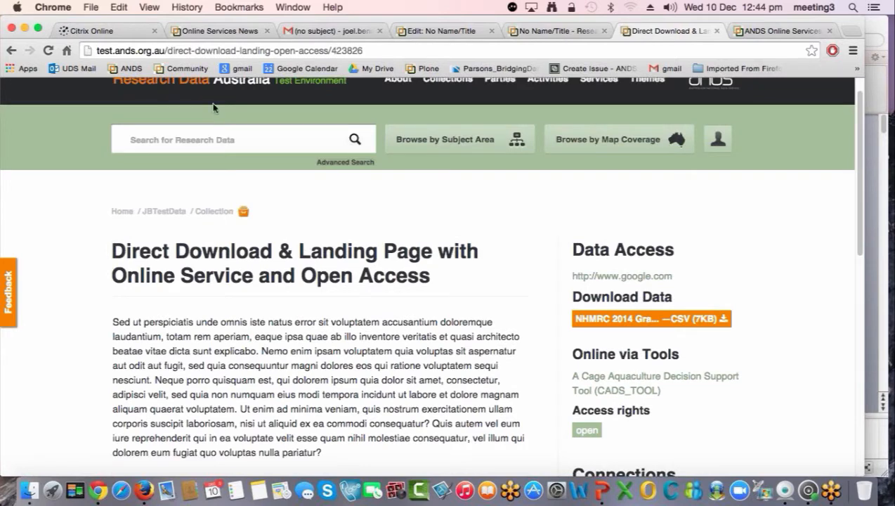
{"action": "left_click", "coordinate": [11, 51]}
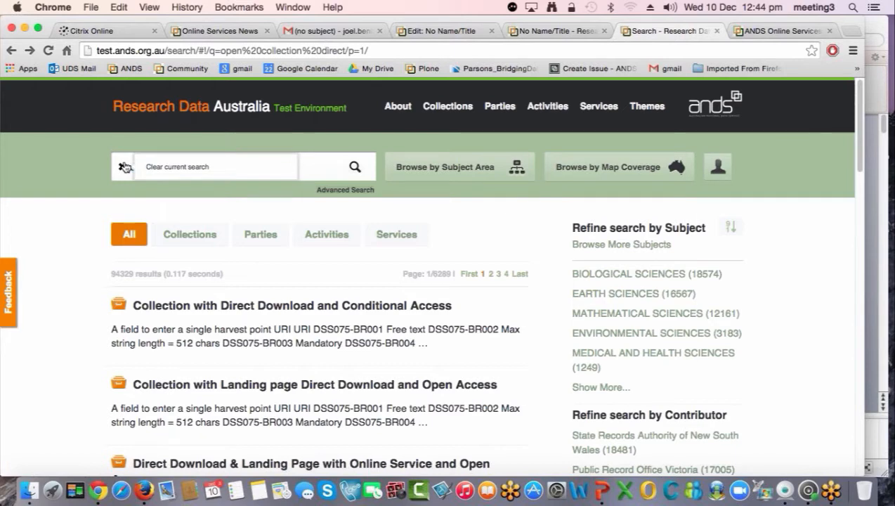
{"action": "type", "text": "co"}
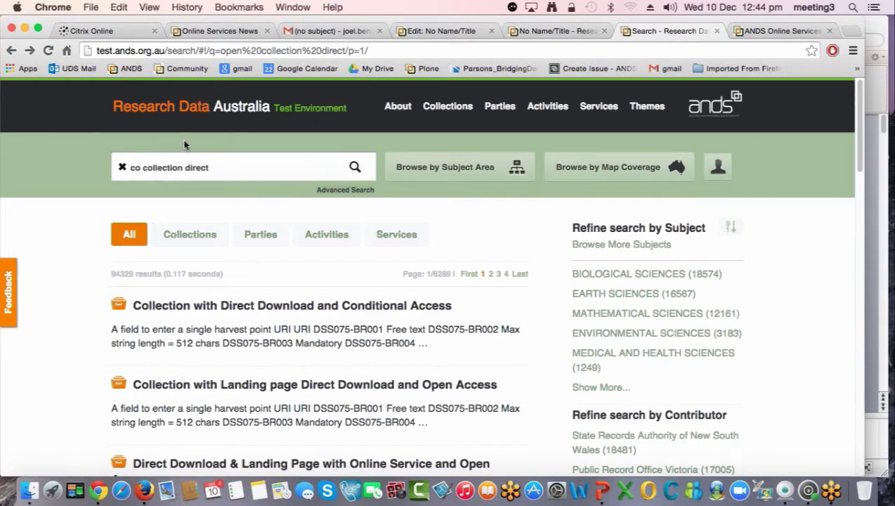
{"action": "type", "text": "nditional"}
{"action": "key", "text": "Return"}
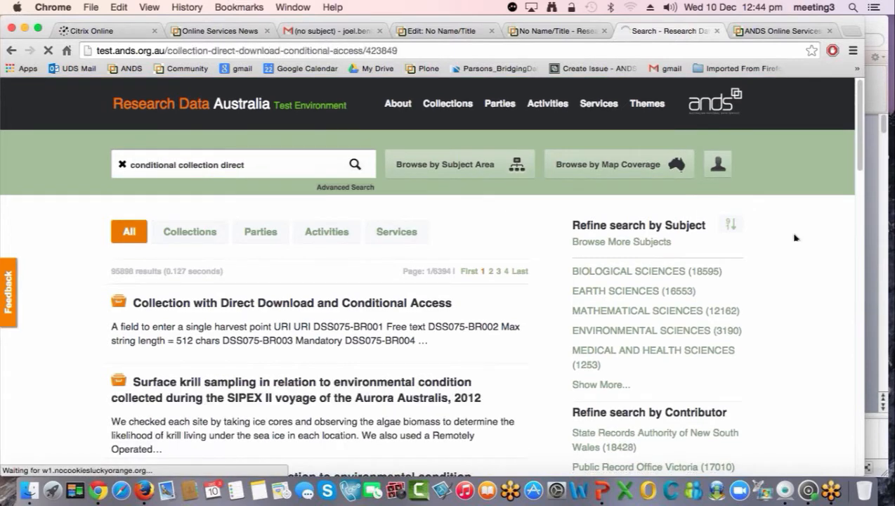
- Examine the conditional access rights definition and the download details in the collection's data access section
{"action": "scroll", "coordinate": [792, 248], "scroll_direction": "down", "scroll_amount": 1}
{"action": "mouse_move", "coordinate": [620, 368]}
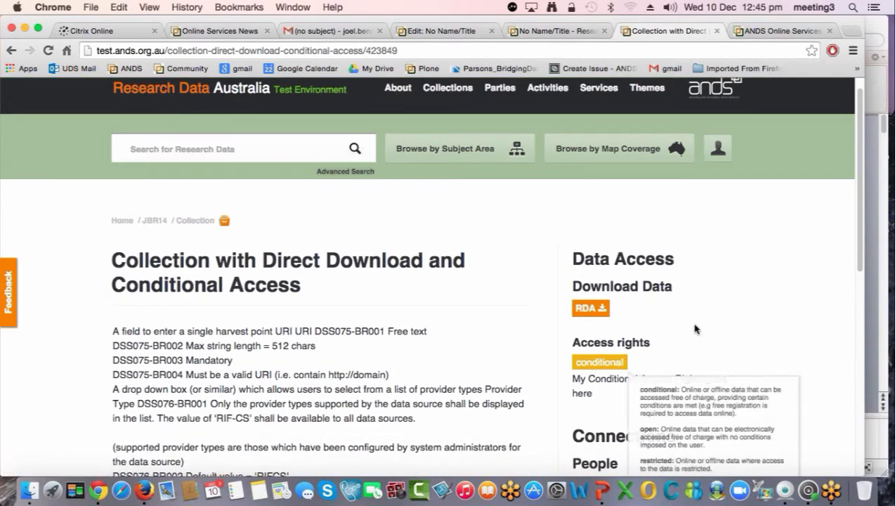
{"action": "scroll", "coordinate": [703, 332], "scroll_direction": "down", "scroll_amount": 2}
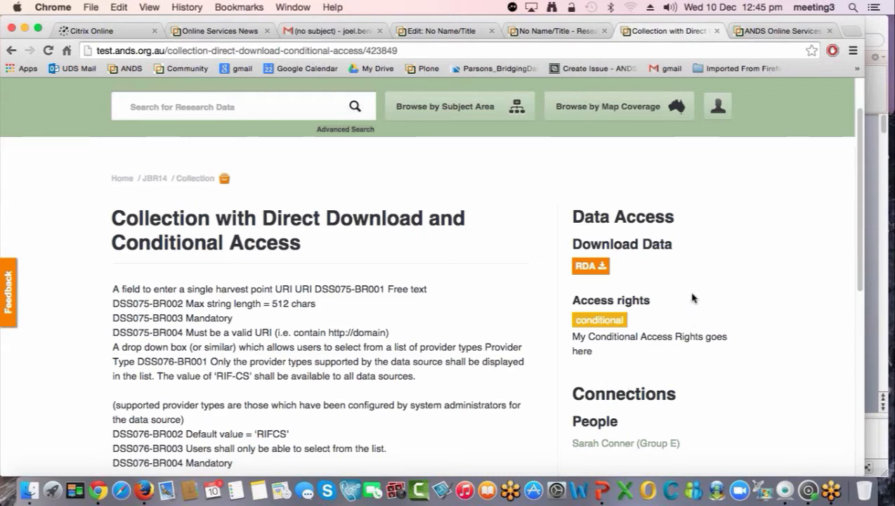
- Load ands.org.au in a new browser tab and open the RIF-CS Schema page of its technical resources
{"action": "left_click", "coordinate": [796, 34]}
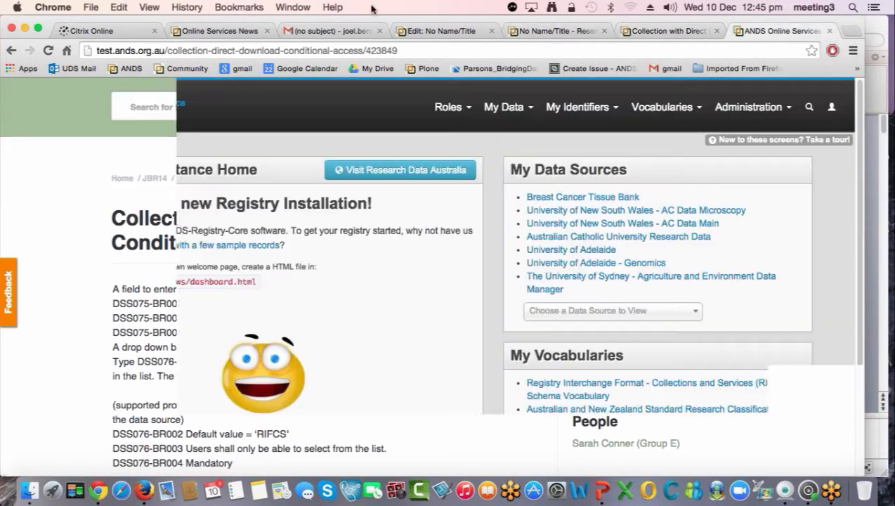
{"action": "left_click", "coordinate": [851, 31]}
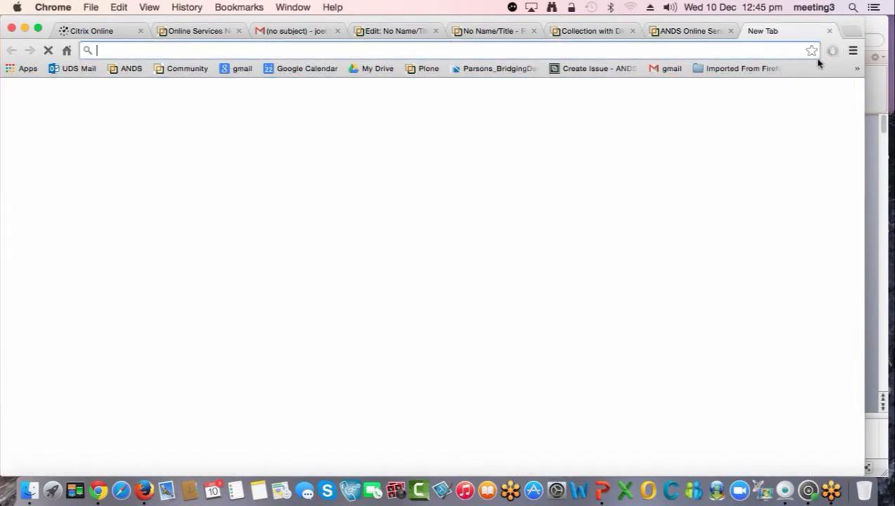
{"action": "type", "text": "ands.org.au"}
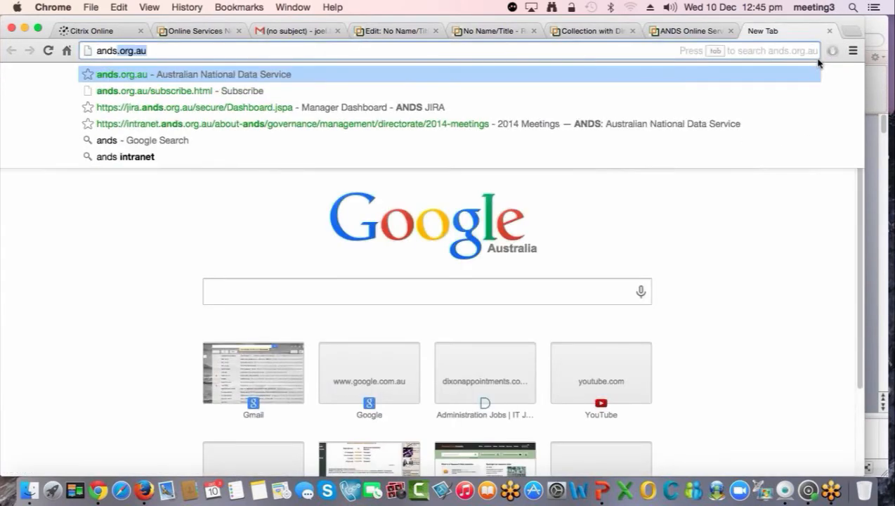
{"action": "key", "text": "Return"}
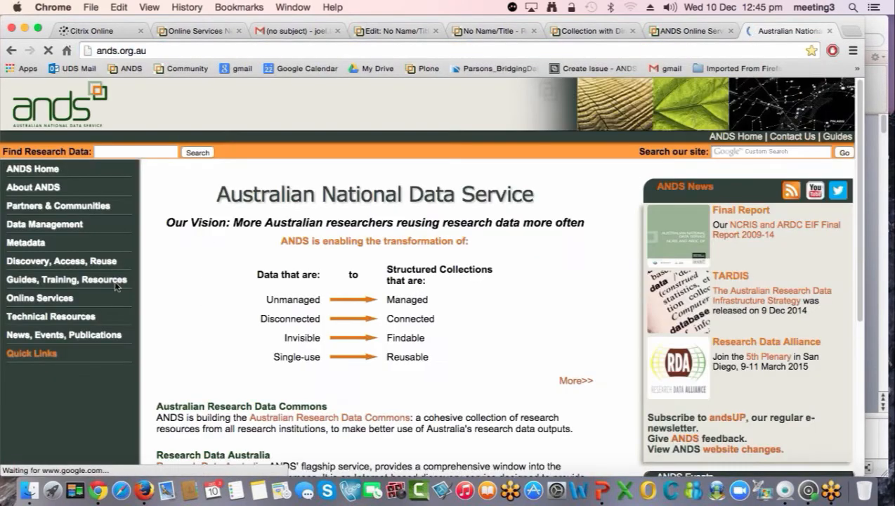
{"action": "mouse_move", "coordinate": [67, 301]}
{"action": "mouse_move", "coordinate": [66, 317]}
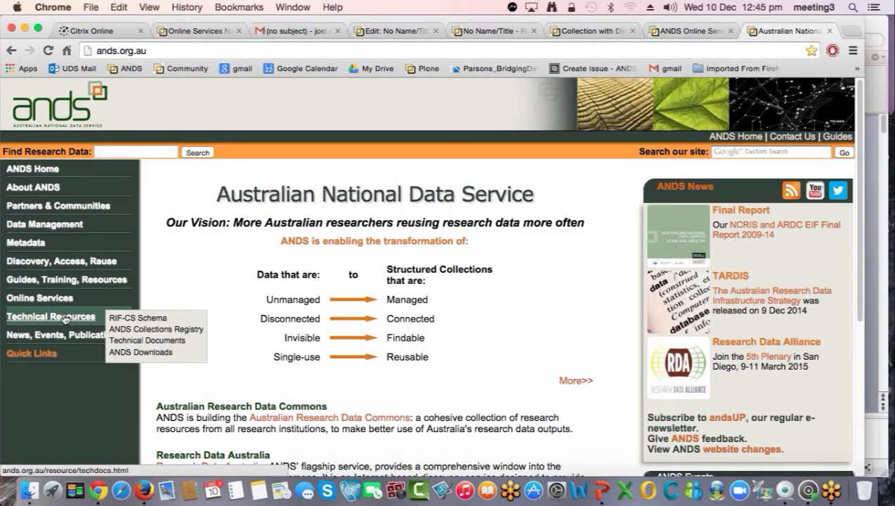
{"action": "left_click", "coordinate": [128, 321]}
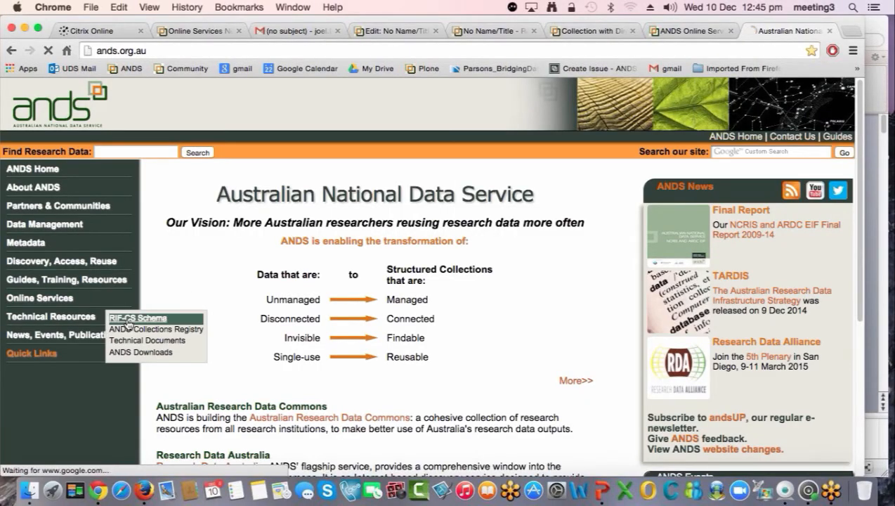
- Review the RIF-CS schema resources listed by version, and return to the presentation slides by way of the draft preview
{"action": "scroll", "coordinate": [336, 295], "scroll_direction": "down", "scroll_amount": 5}
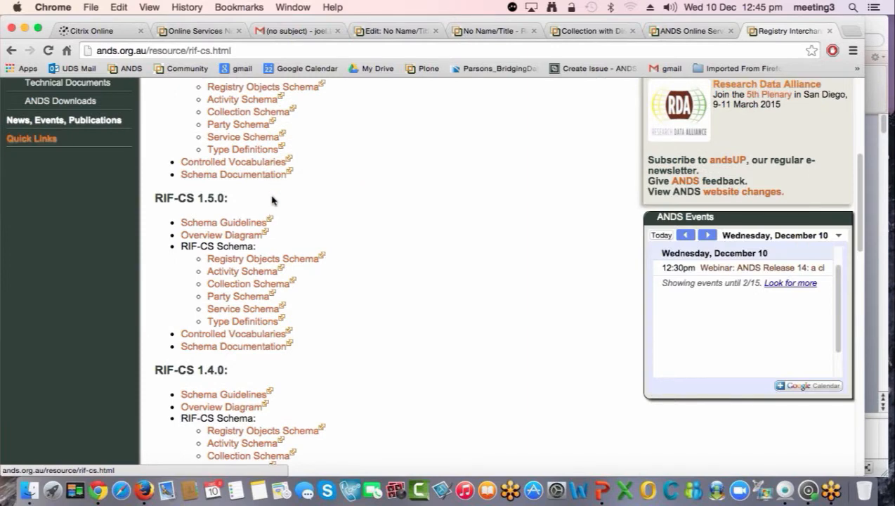
{"action": "scroll", "coordinate": [272, 196], "scroll_direction": "up", "scroll_amount": 3}
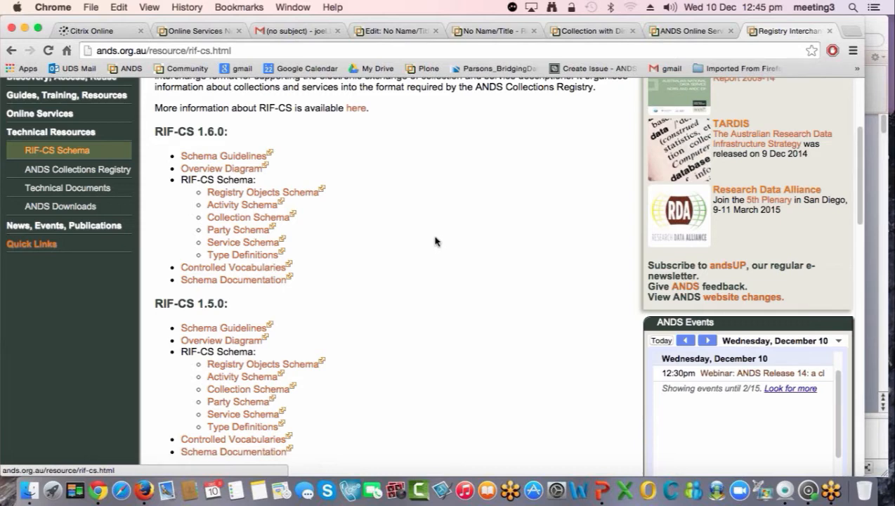
{"action": "scroll", "coordinate": [435, 242], "scroll_direction": "up", "scroll_amount": 1}
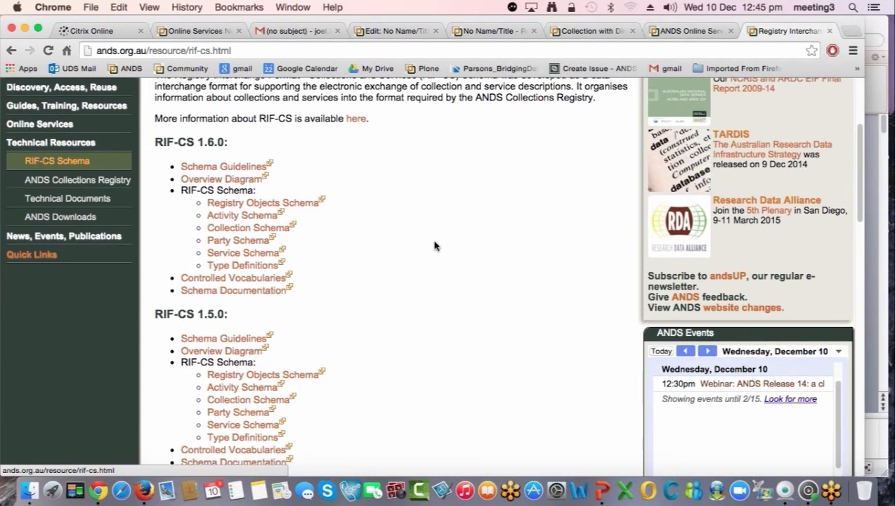
{"action": "scroll", "coordinate": [435, 246], "scroll_direction": "up", "scroll_amount": 5}
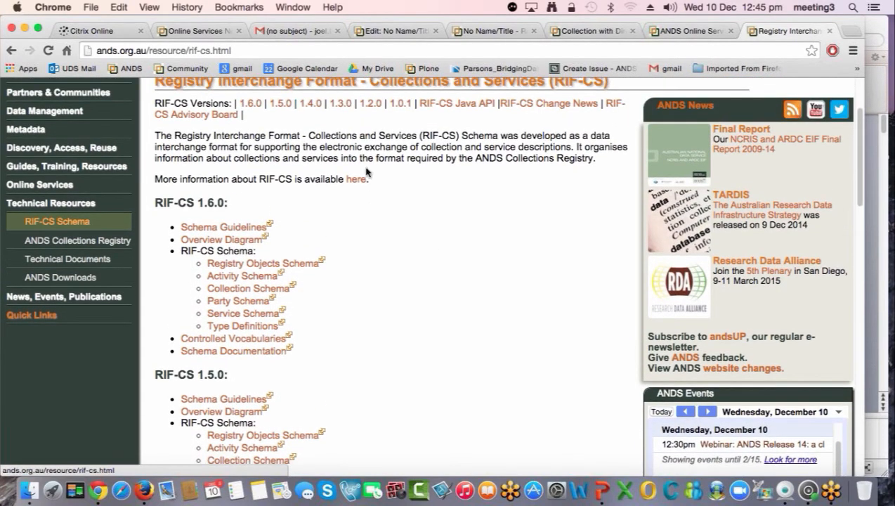
{"action": "key", "text": "super+5"}
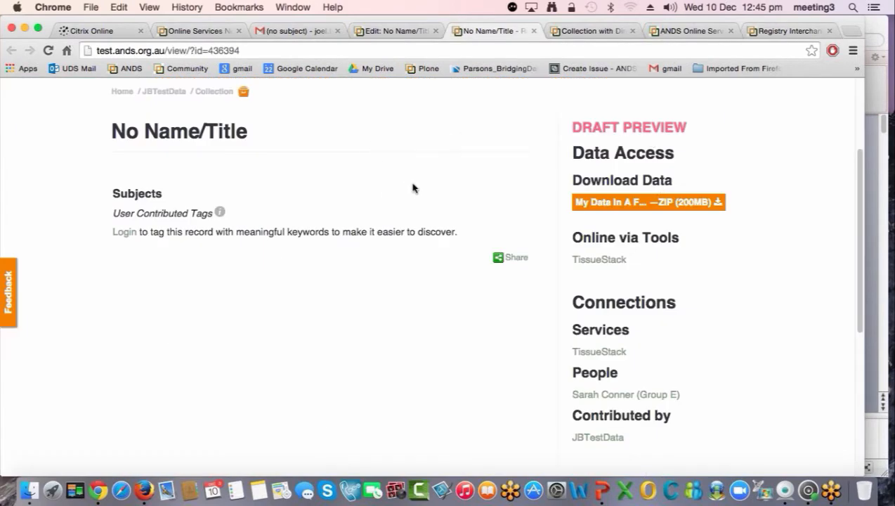
{"action": "key", "text": "super+Tab"}
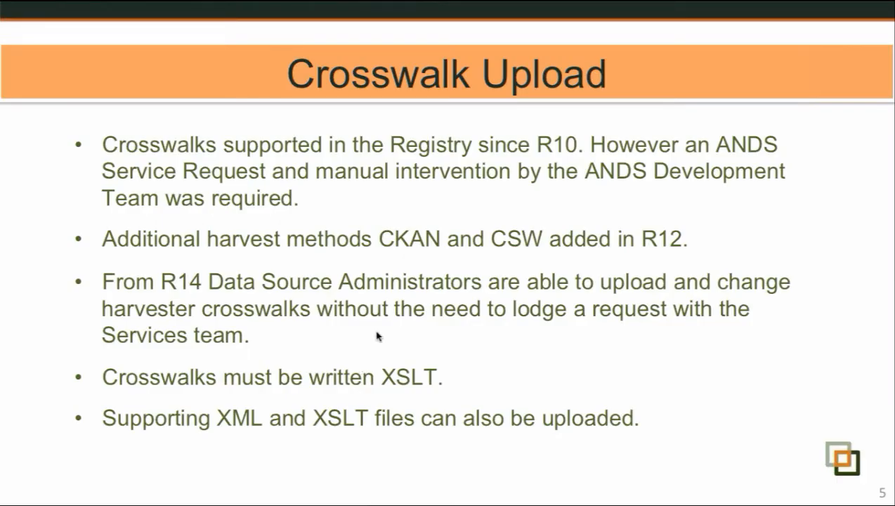
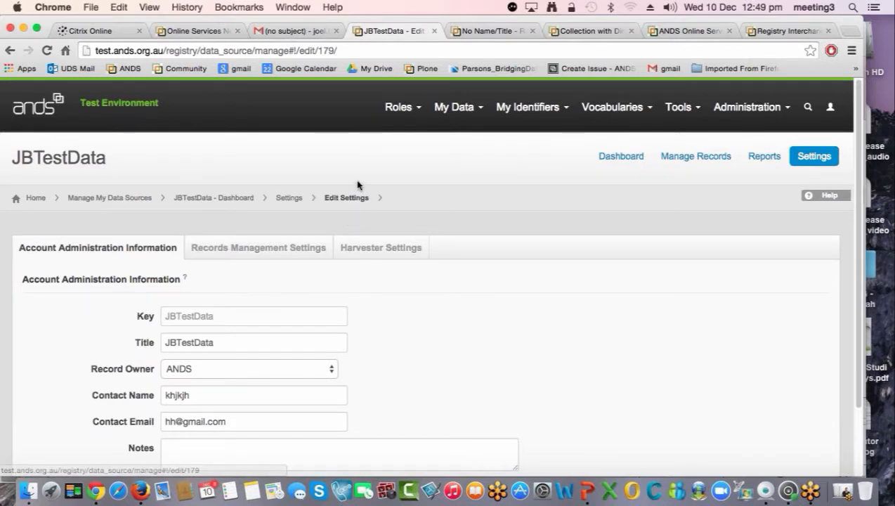
- Open the harvester settings of the JBTestData data source and bring the harvest method and crosswalk entries into view
{"action": "scroll", "coordinate": [259, 212], "scroll_direction": "down", "scroll_amount": 1}
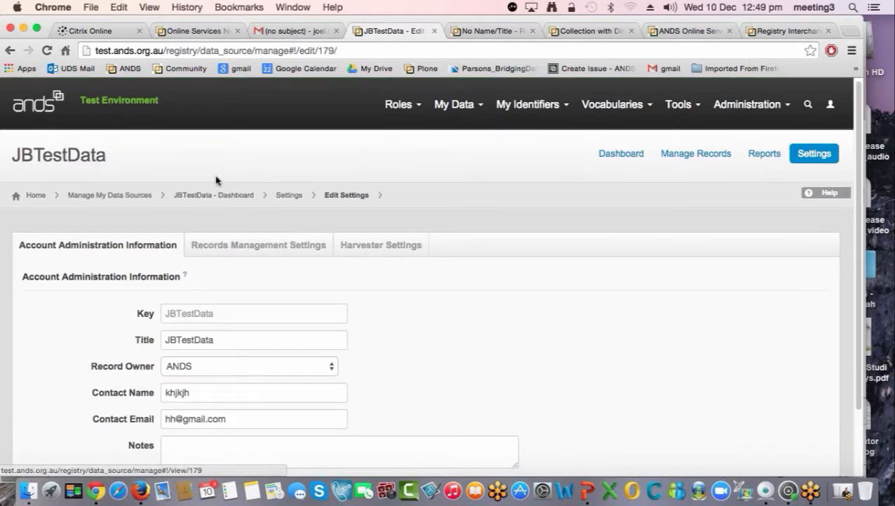
{"action": "scroll", "coordinate": [133, 203], "scroll_direction": "down", "scroll_amount": 3}
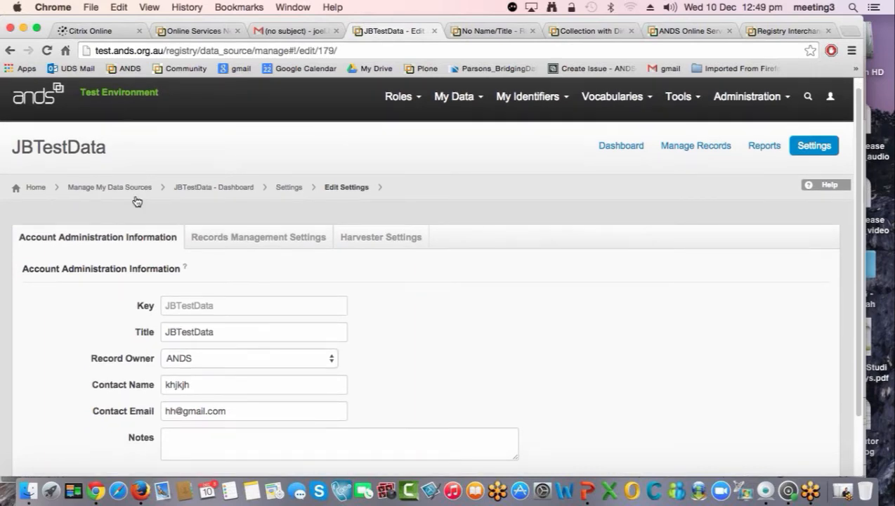
{"action": "left_click", "coordinate": [365, 212]}
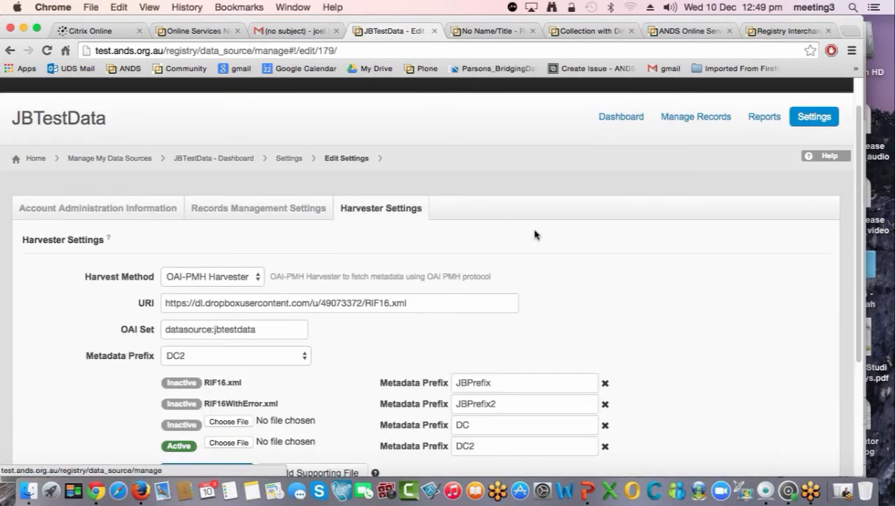
{"action": "scroll", "coordinate": [619, 232], "scroll_direction": "down", "scroll_amount": 5}
{"action": "scroll", "coordinate": [696, 222], "scroll_direction": "up", "scroll_amount": 2}
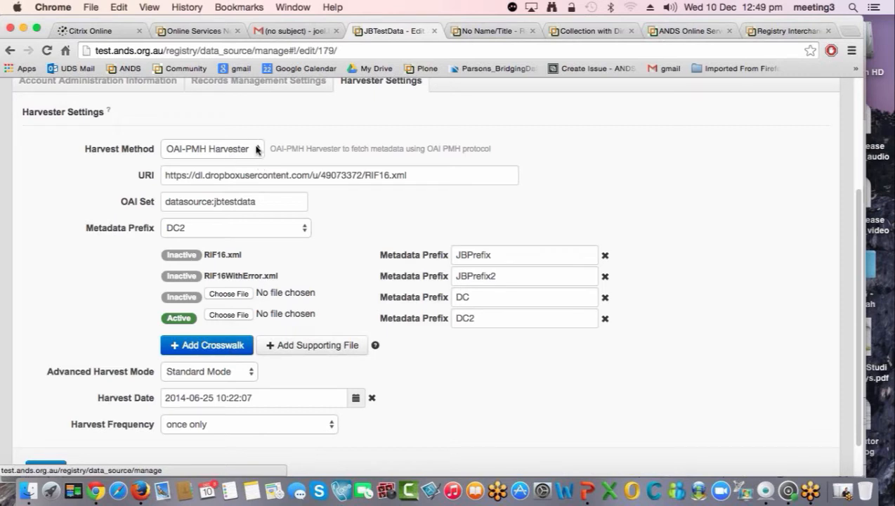
- Compare the harvest method options by alternating between CSW Harvester and OAI-PMH Harvester, ending on OAI-PMH Harvester
{"action": "left_click", "coordinate": [257, 149]}
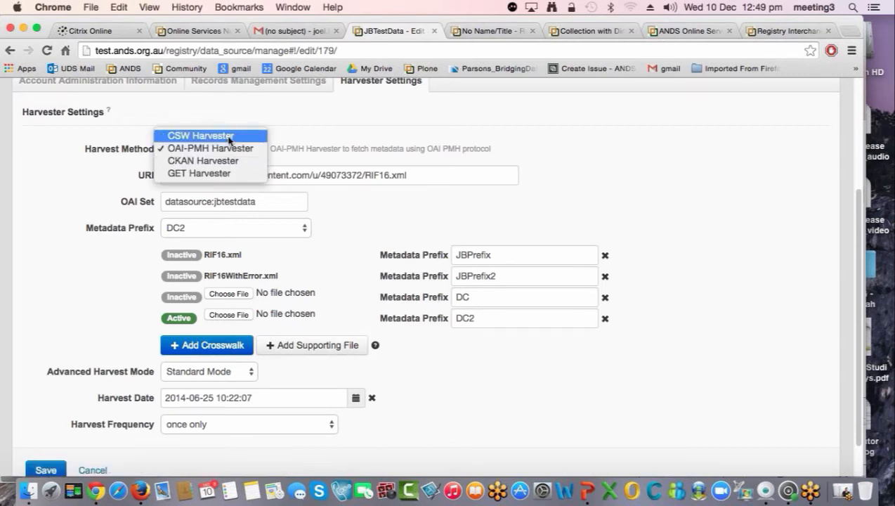
{"action": "left_click", "coordinate": [229, 136]}
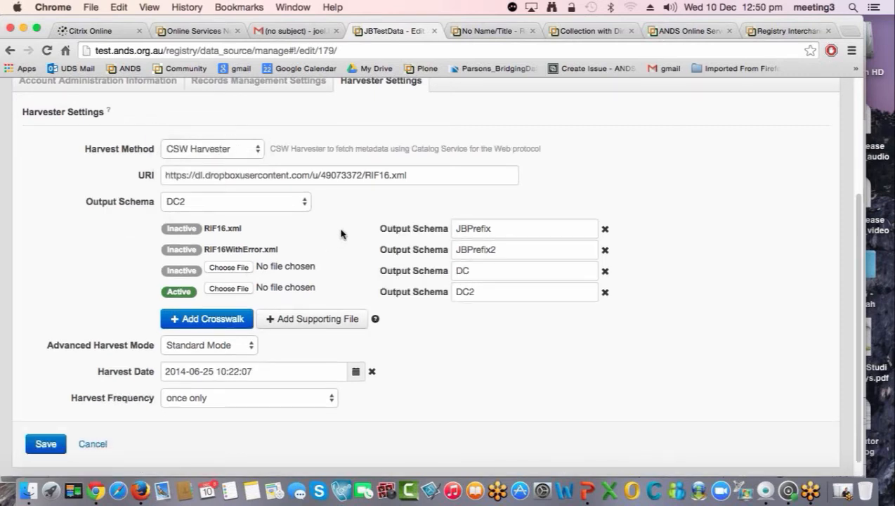
{"action": "left_click", "coordinate": [226, 149]}
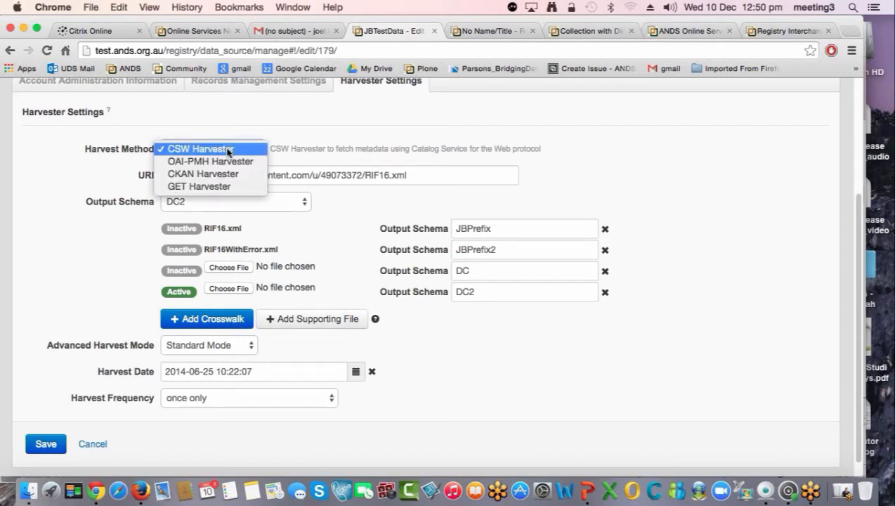
{"action": "left_click", "coordinate": [222, 160]}
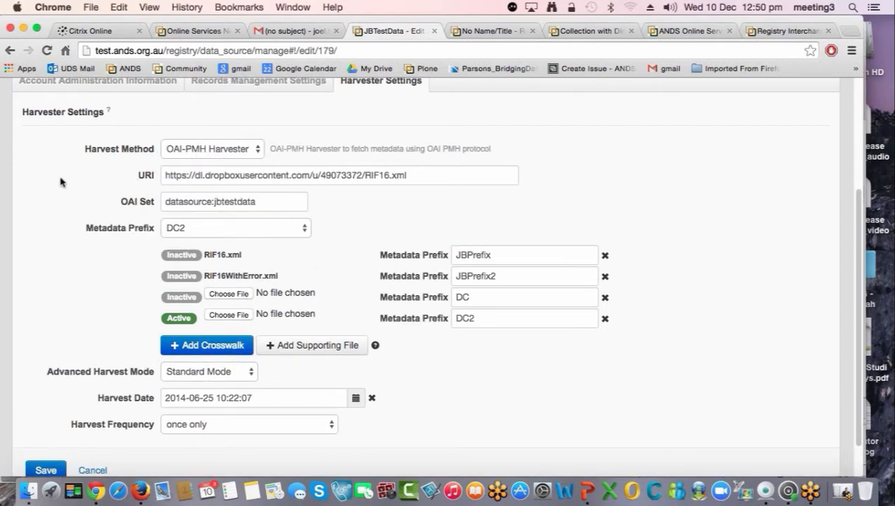
{"action": "left_click", "coordinate": [250, 151]}
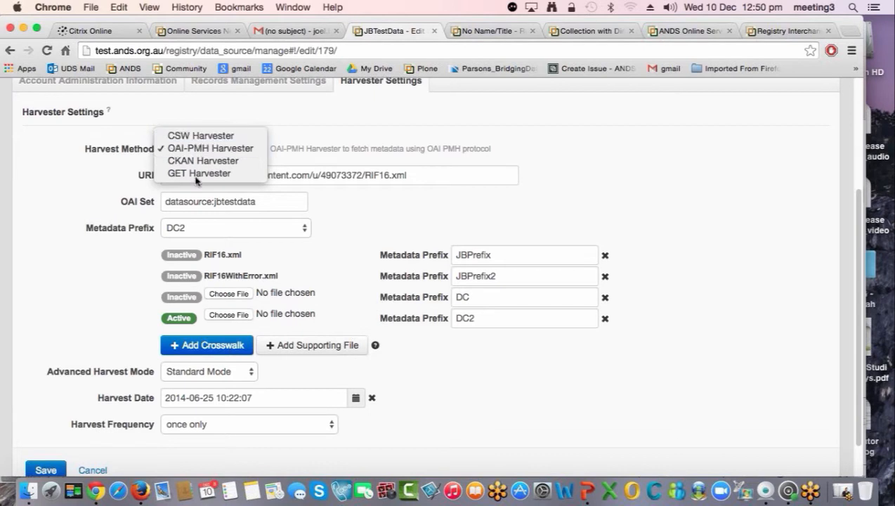
{"action": "left_click", "coordinate": [223, 136]}
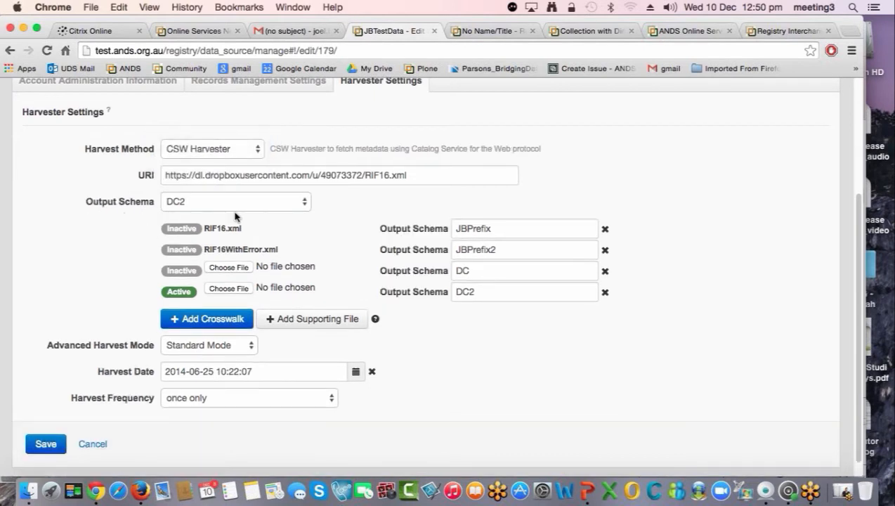
{"action": "left_click", "coordinate": [247, 151]}
{"action": "left_click", "coordinate": [550, 214]}
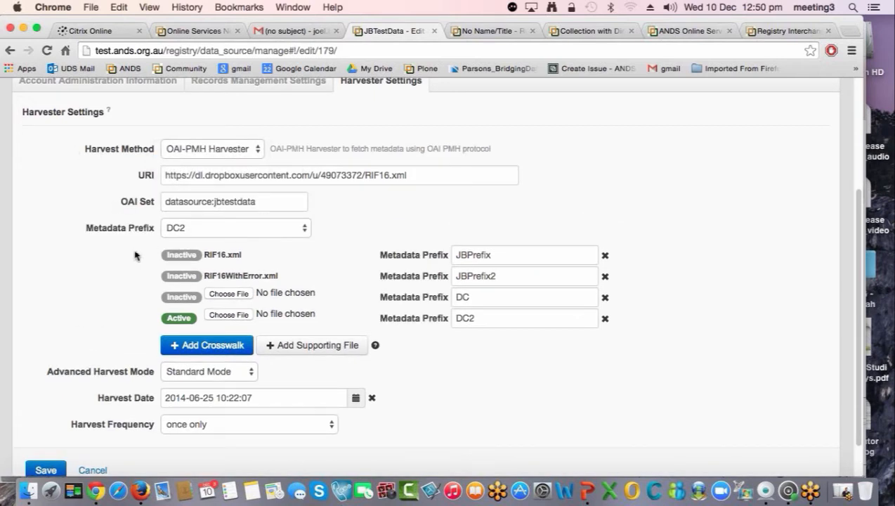
- Remove all the existing crosswalk entries from the harvester settings
{"action": "left_click", "coordinate": [605, 278]}
{"action": "left_click", "coordinate": [605, 277]}
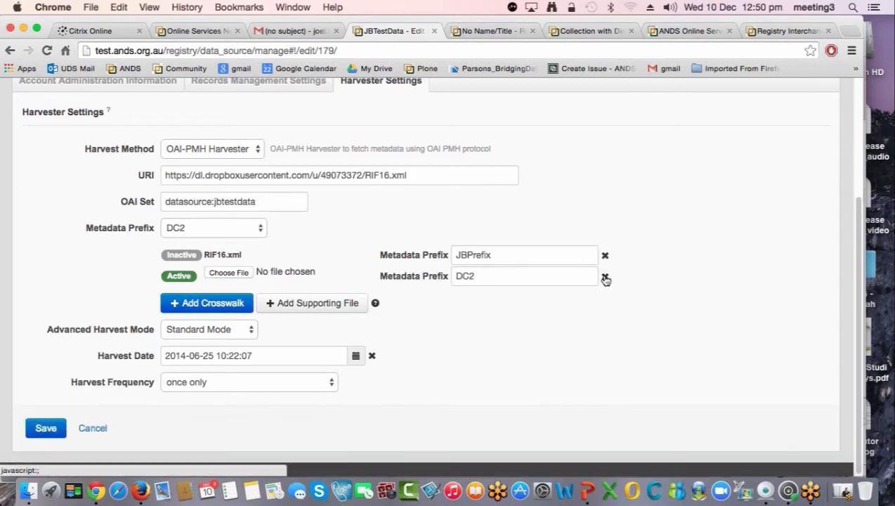
{"action": "left_click", "coordinate": [605, 278]}
{"action": "left_click", "coordinate": [605, 277]}
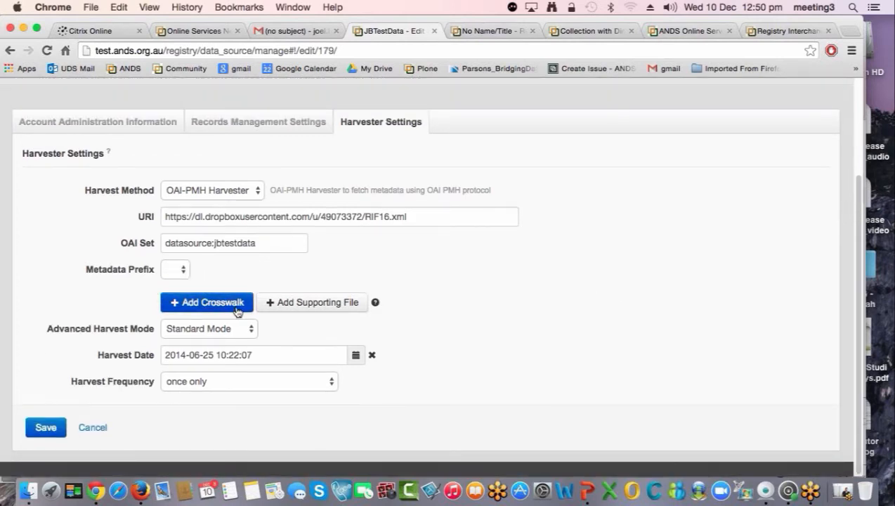
- Add a new crosswalk entry and browse for its file, cancelling the file selection without choosing one
{"action": "left_click", "coordinate": [197, 310]}
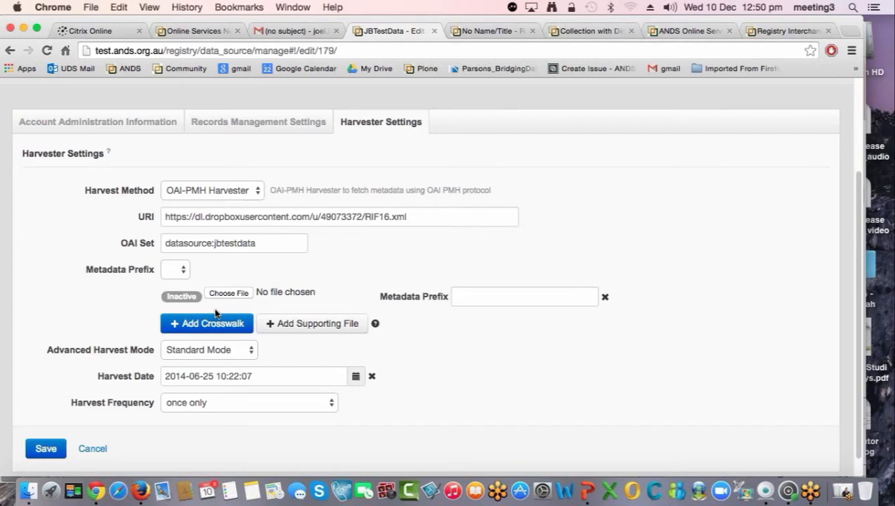
{"action": "left_click", "coordinate": [229, 293]}
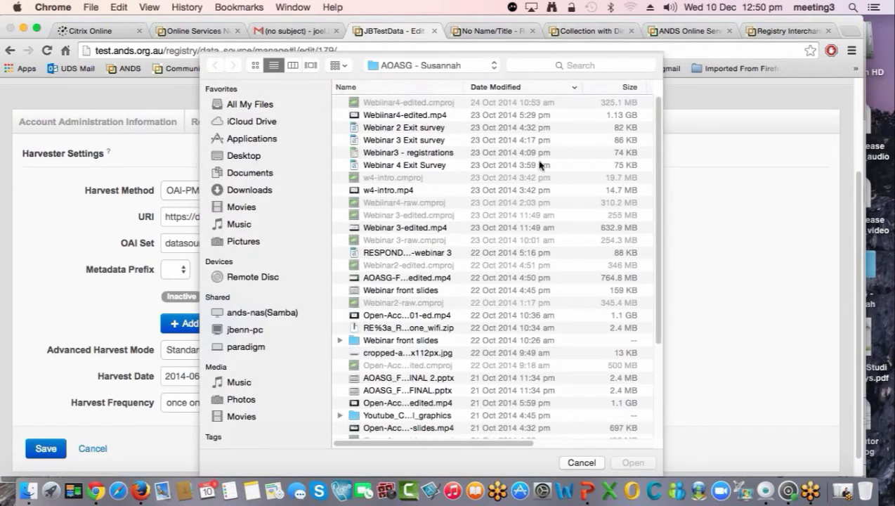
{"action": "key", "text": "Escape"}
{"action": "left_click", "coordinate": [478, 289]}
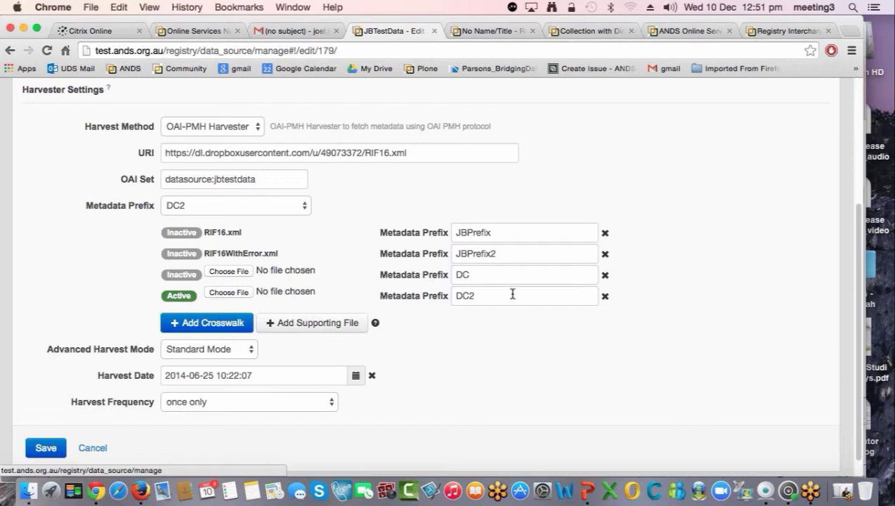
- Set the metadata prefix first to DC, pointing out the DC2 crosswalk's prefix, and finally to rif
{"action": "left_click", "coordinate": [256, 208]}
{"action": "left_click", "coordinate": [211, 192]}
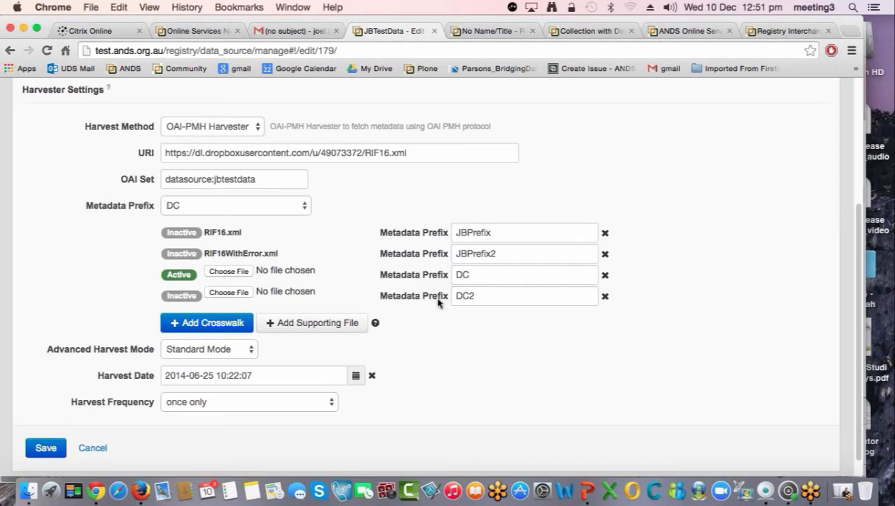
{"action": "left_click_drag", "start_coordinate": [482, 295], "coordinate": [458, 297]}
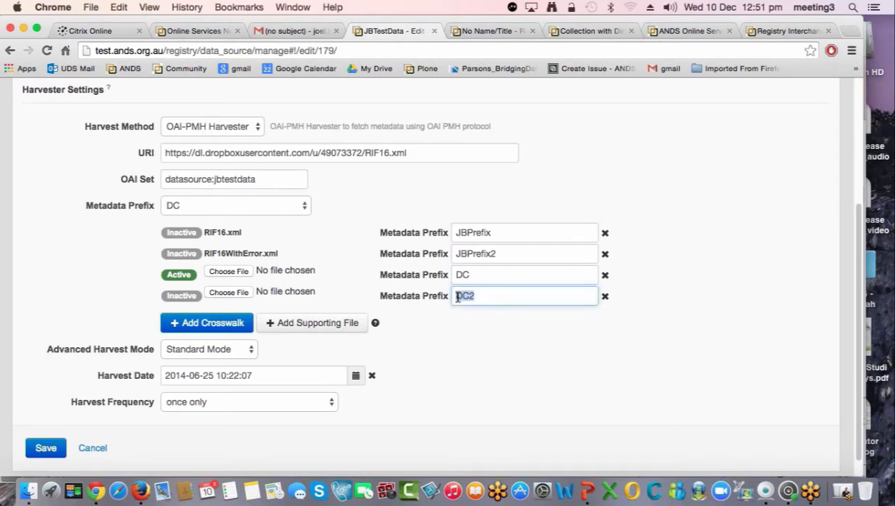
{"action": "left_click", "coordinate": [476, 296]}
{"action": "left_click", "coordinate": [193, 203]}
{"action": "left_click", "coordinate": [236, 118]}
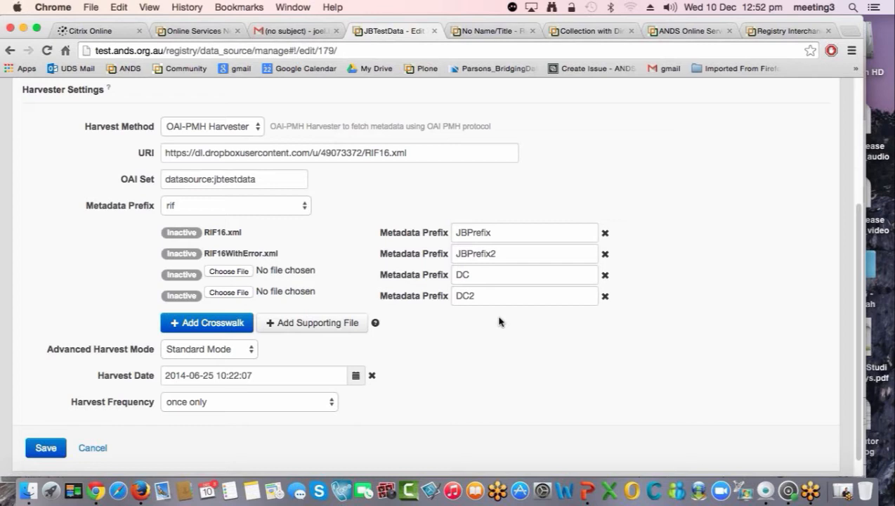
- Highlight the last crosswalk's prefix and set the harvest's metadata prefix to DC2
{"action": "left_click_drag", "start_coordinate": [472, 295], "coordinate": [392, 303]}
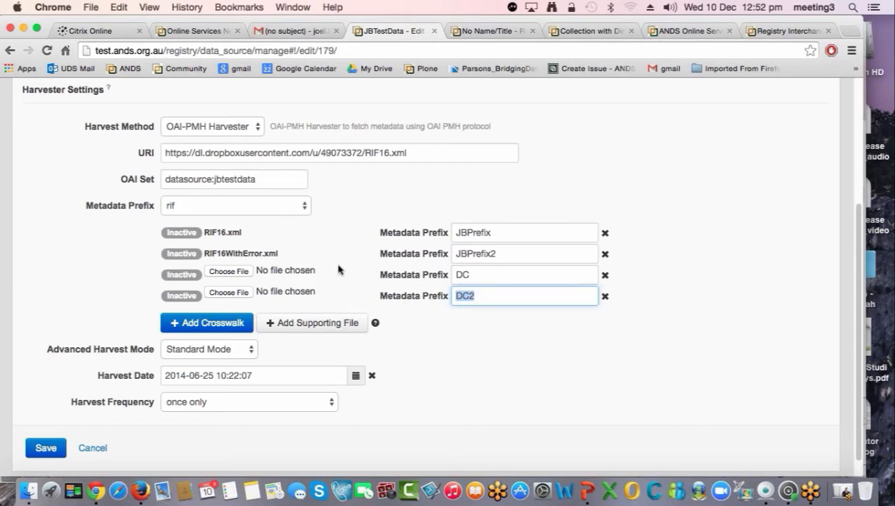
{"action": "left_click", "coordinate": [197, 205]}
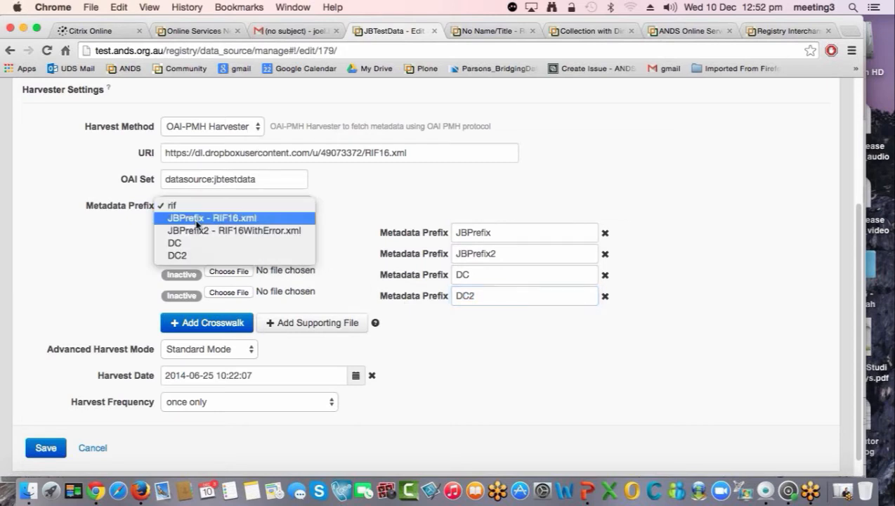
{"action": "left_click", "coordinate": [184, 255]}
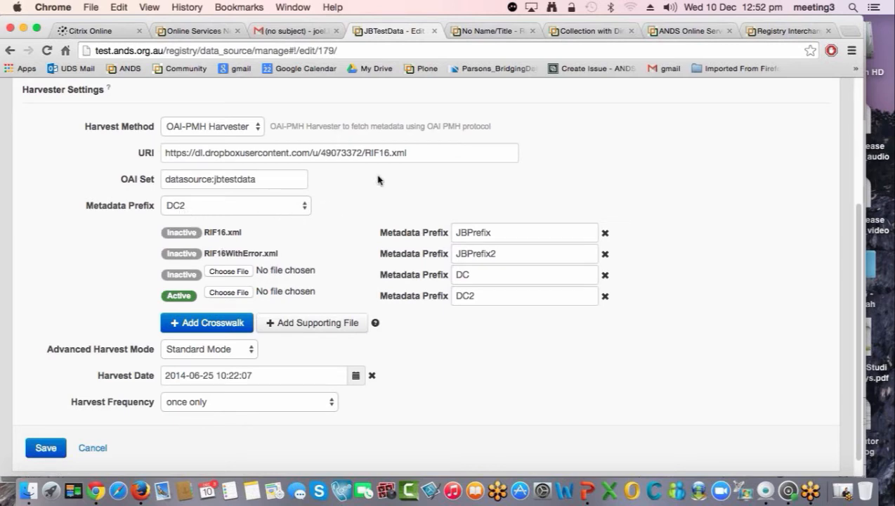
- Switch the harvest method to CSW Harvester, and add a supporting file entry below the crosswalks
{"action": "left_click", "coordinate": [256, 127]}
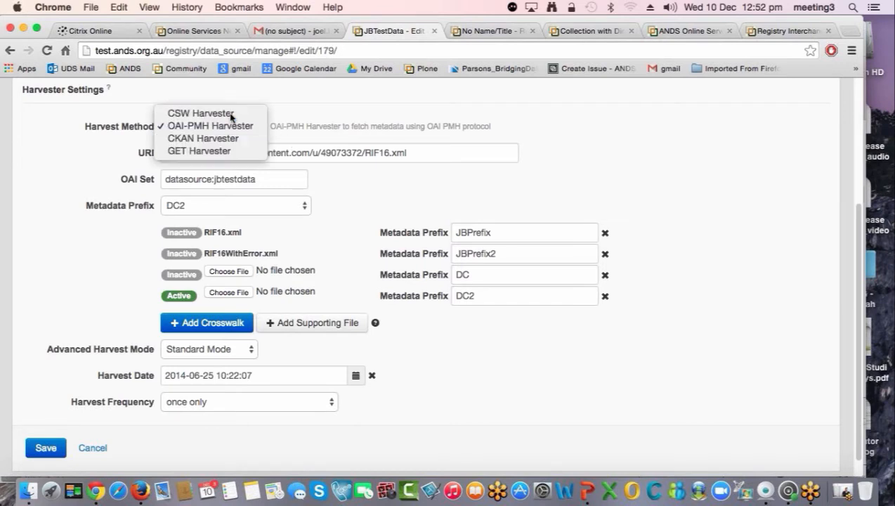
{"action": "left_click", "coordinate": [231, 115]}
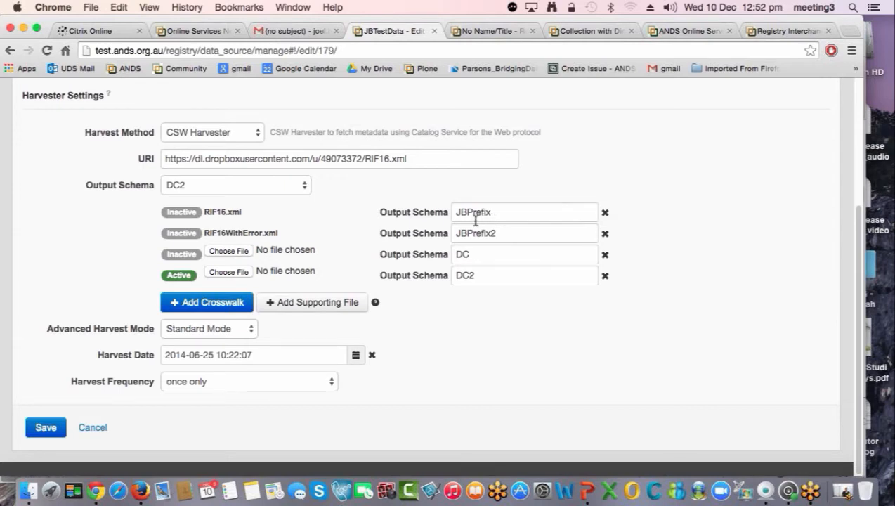
{"action": "left_click_drag", "start_coordinate": [491, 213], "coordinate": [457, 212]}
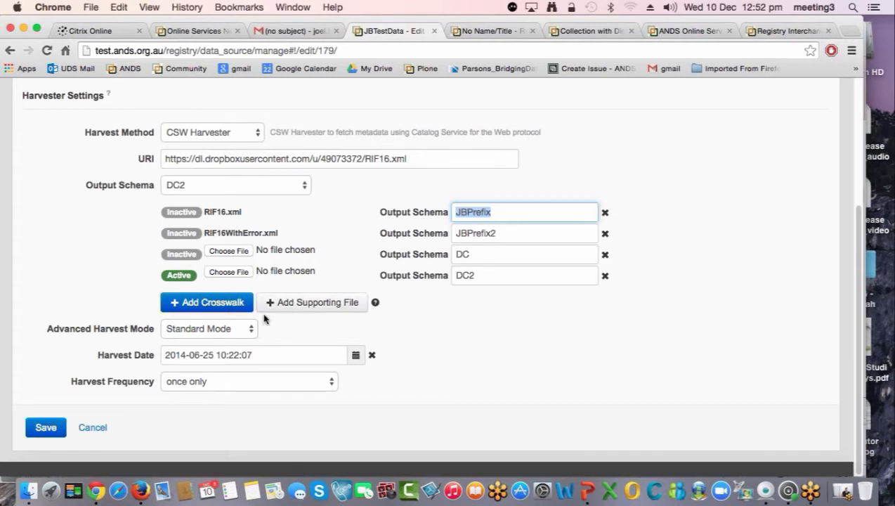
{"action": "left_click", "coordinate": [320, 305]}
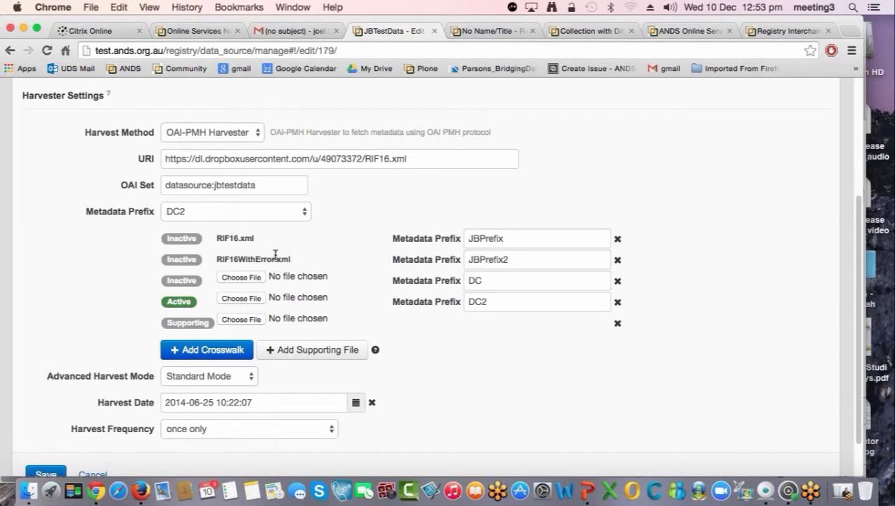
- Open the data source settings help and go to its "Add Crosswalk & Supporting File" section
{"action": "scroll", "coordinate": [380, 264], "scroll_direction": "up", "scroll_amount": 4}
{"action": "scroll", "coordinate": [379, 270], "scroll_direction": "down", "scroll_amount": 1}
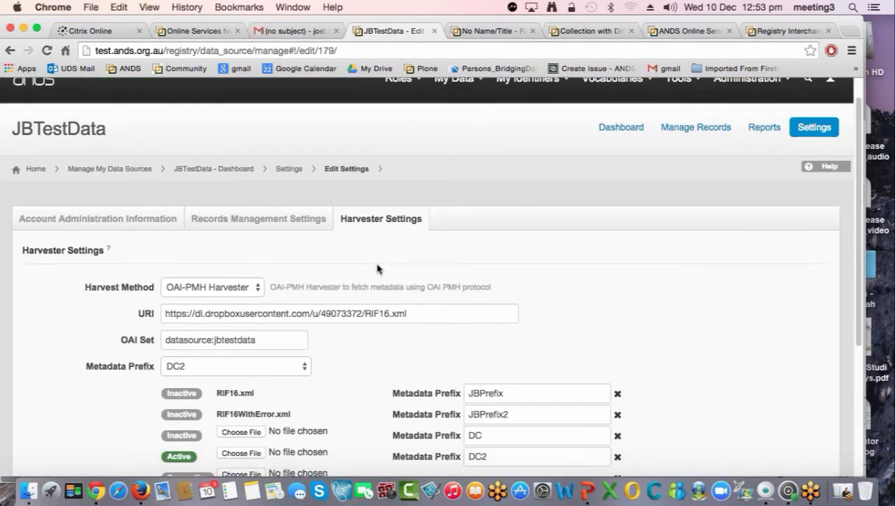
{"action": "left_click", "coordinate": [820, 167]}
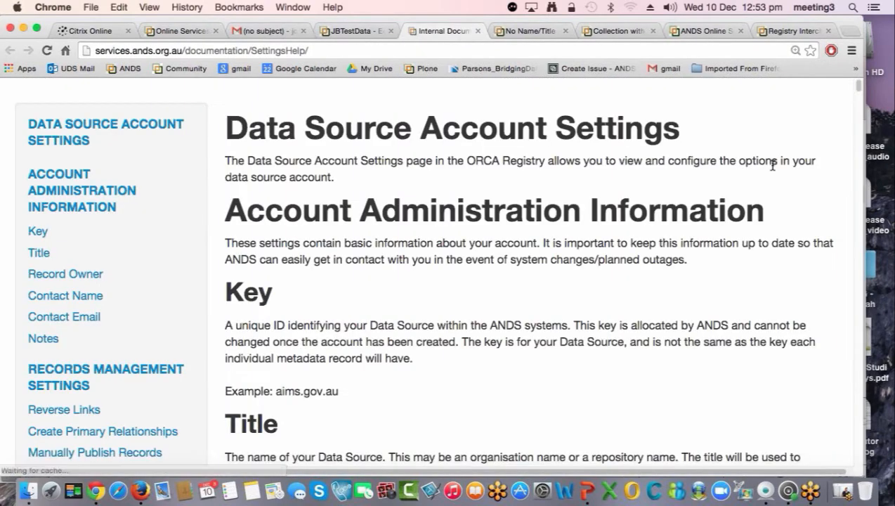
{"action": "scroll", "coordinate": [176, 288], "scroll_direction": "down", "scroll_amount": 5}
{"action": "scroll", "coordinate": [176, 294], "scroll_direction": "down", "scroll_amount": 7}
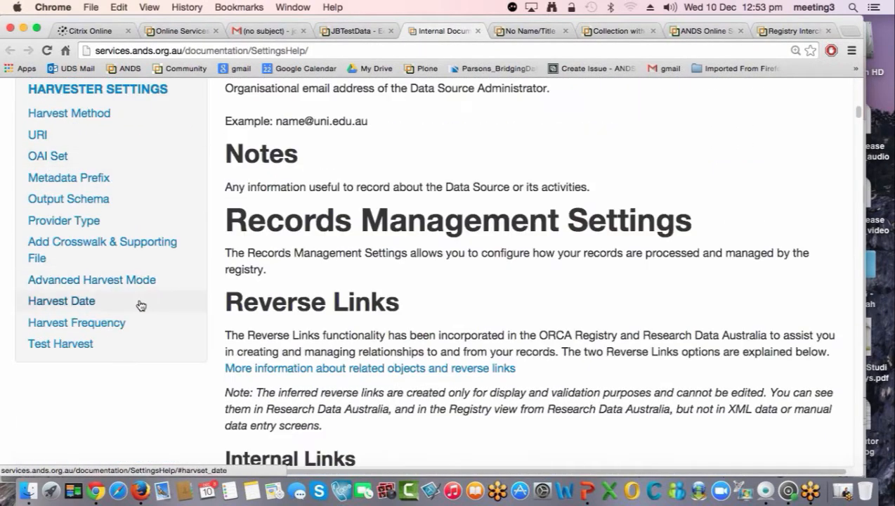
{"action": "left_click", "coordinate": [79, 242]}
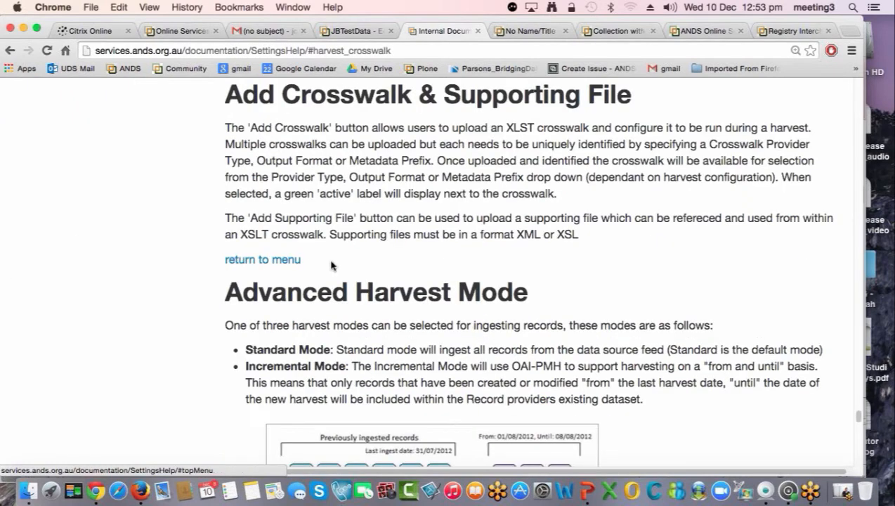
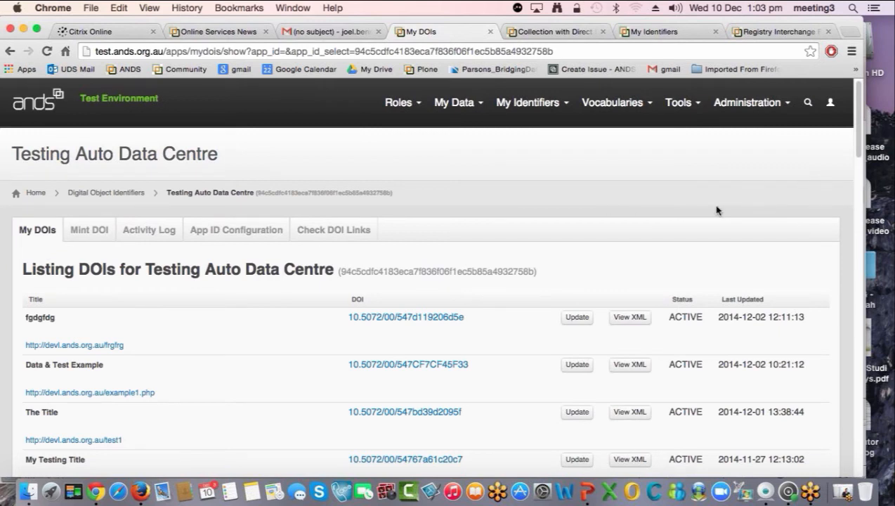
- Look over the DOI listing for Testing Auto Data Centre and open its activity log
{"action": "scroll", "coordinate": [422, 246], "scroll_direction": "down", "scroll_amount": 1}
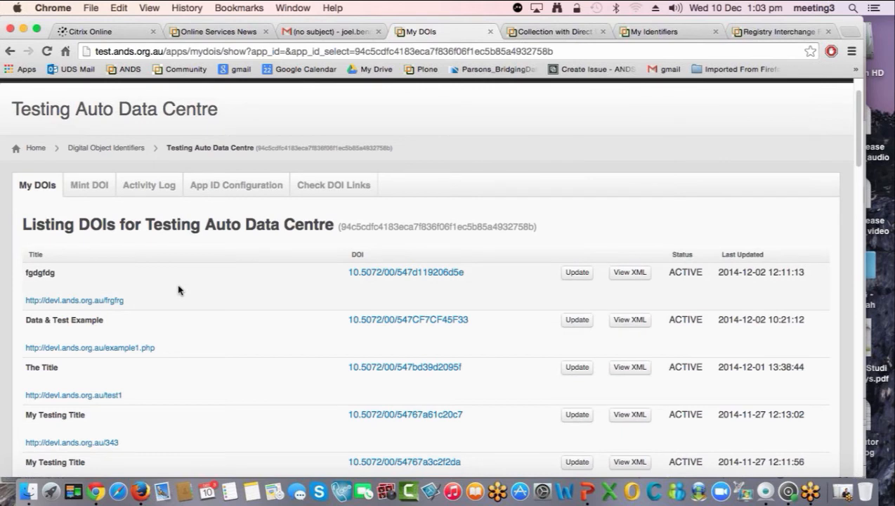
{"action": "scroll", "coordinate": [178, 290], "scroll_direction": "down", "scroll_amount": 1}
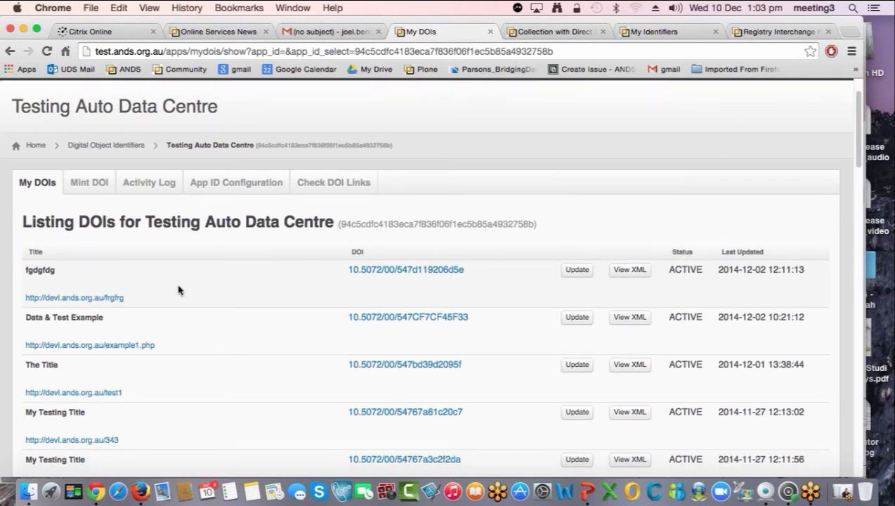
{"action": "scroll", "coordinate": [179, 290], "scroll_direction": "down", "scroll_amount": 1}
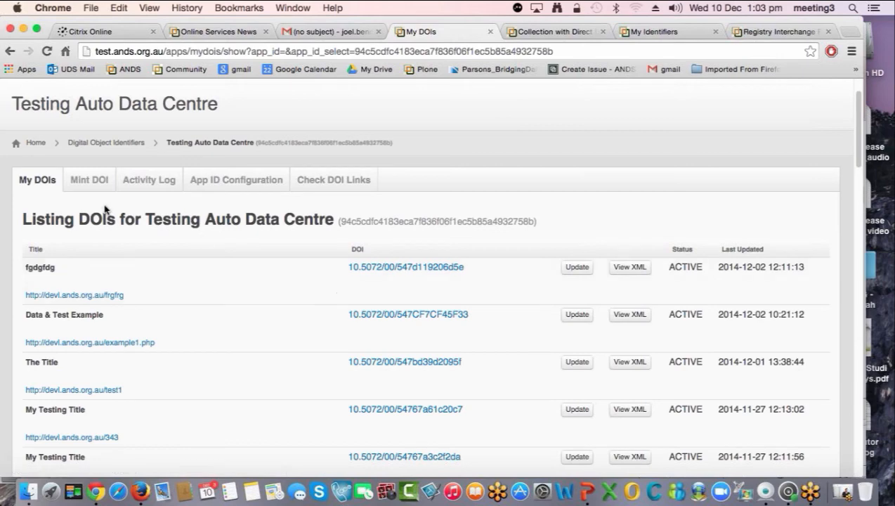
{"action": "left_click", "coordinate": [159, 186]}
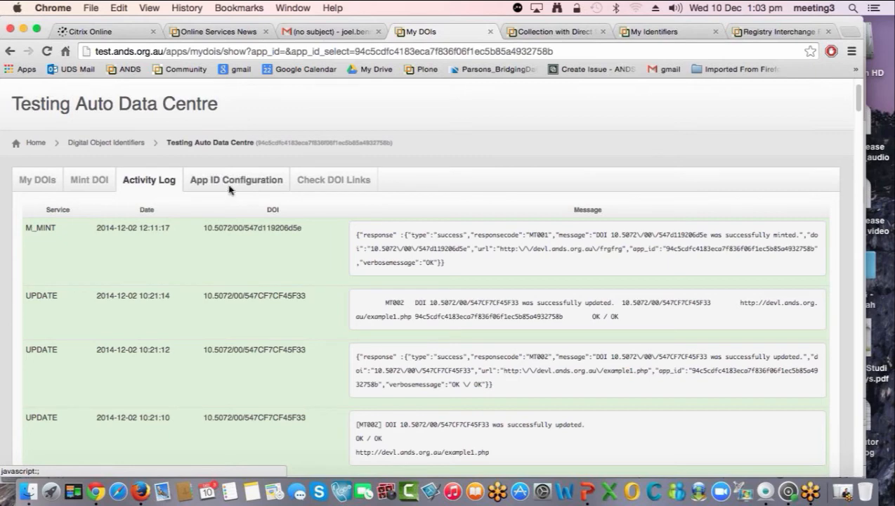
- View the data centre's App ID configuration and the page for checking DOI links
{"action": "left_click", "coordinate": [229, 184]}
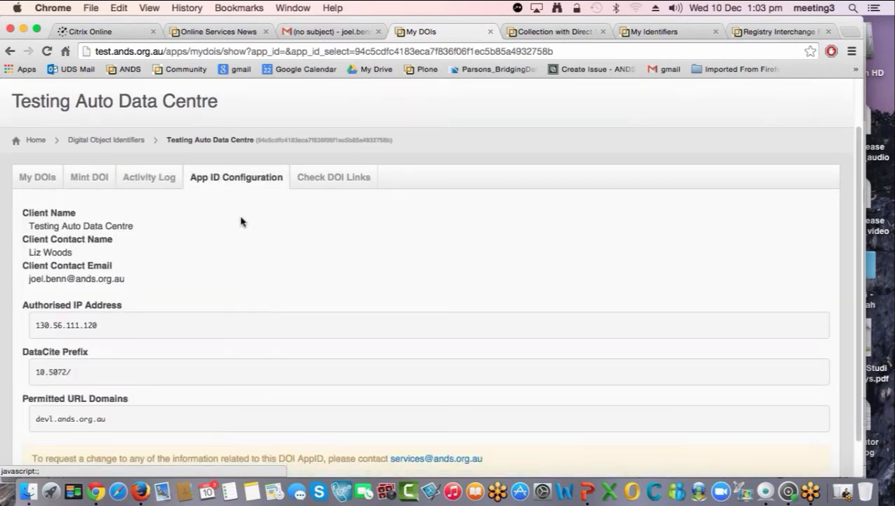
{"action": "left_click", "coordinate": [333, 180]}
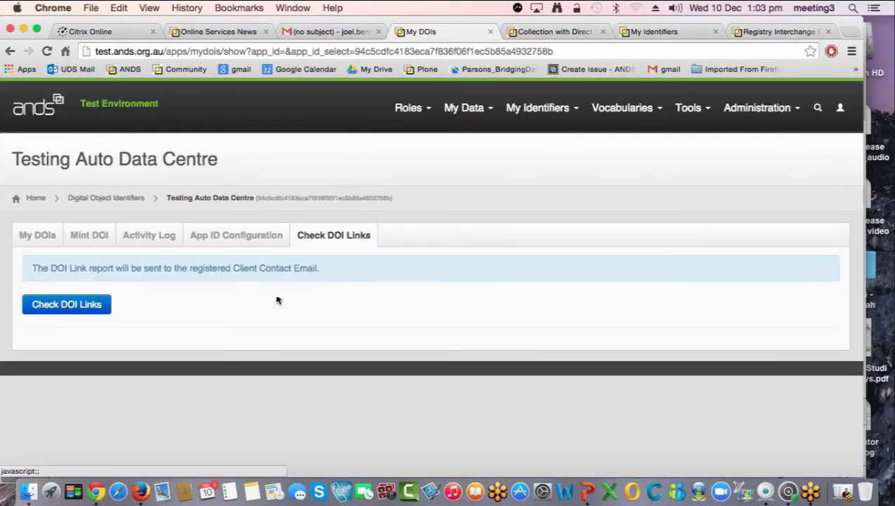
{"action": "left_click", "coordinate": [70, 303]}
- Open the DOI minting form and look over its DOI, URL and metadata source options
{"action": "left_click", "coordinate": [89, 235]}
{"action": "scroll", "coordinate": [492, 225], "scroll_direction": "down", "scroll_amount": 1}
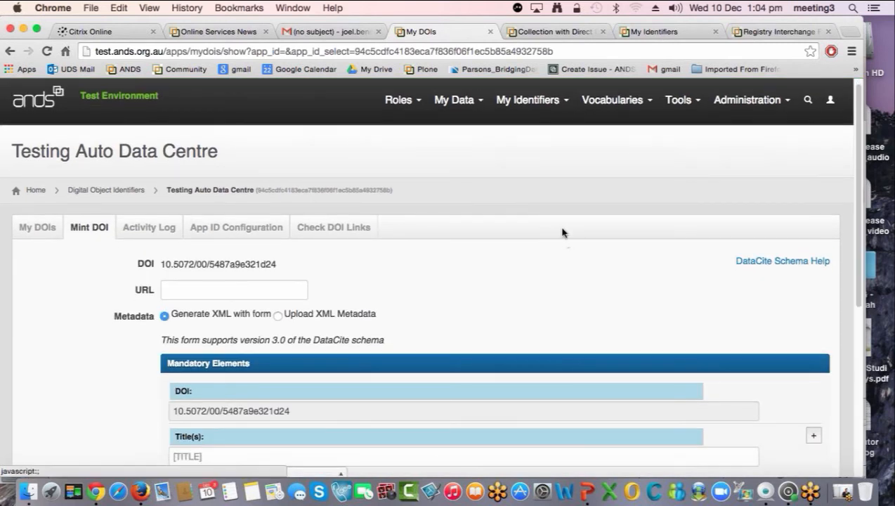
{"action": "scroll", "coordinate": [566, 242], "scroll_direction": "down", "scroll_amount": 1}
{"action": "scroll", "coordinate": [780, 189], "scroll_direction": "down", "scroll_amount": 1}
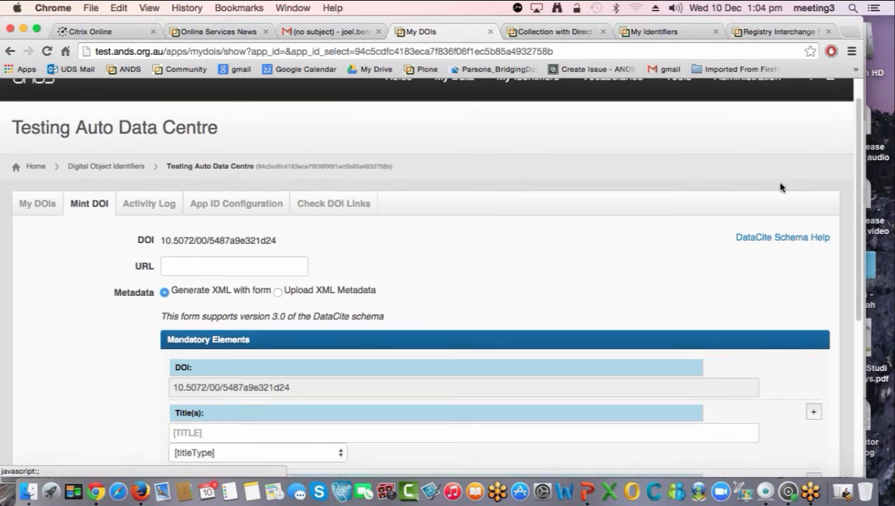
{"action": "scroll", "coordinate": [555, 282], "scroll_direction": "down", "scroll_amount": 1}
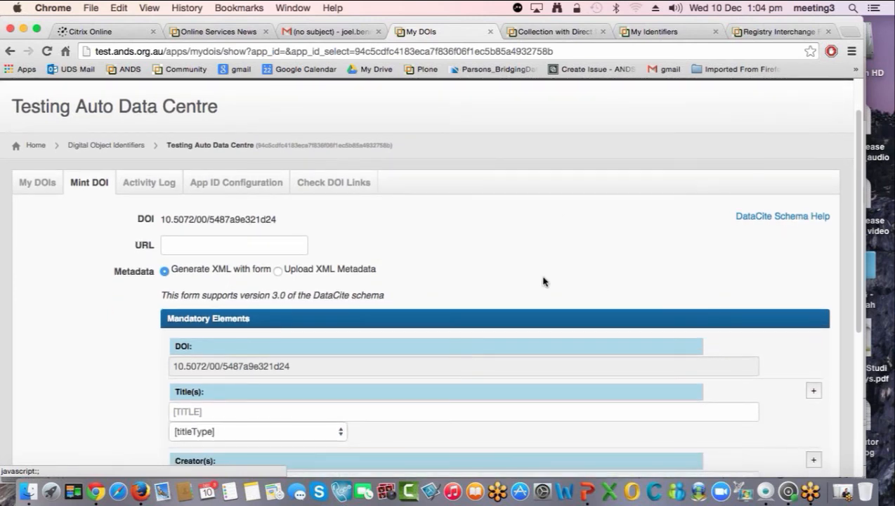
{"action": "scroll", "coordinate": [366, 253], "scroll_direction": "down", "scroll_amount": 1}
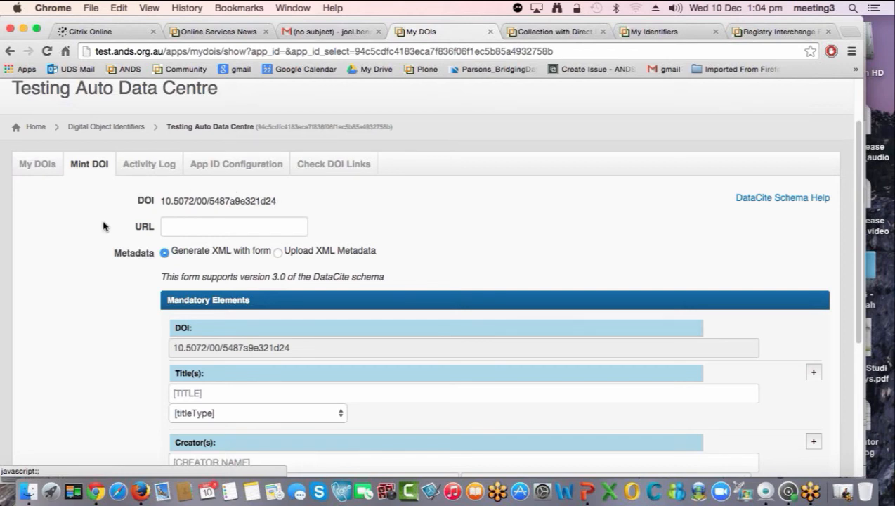
{"action": "scroll", "coordinate": [101, 226], "scroll_direction": "down", "scroll_amount": 1}
{"action": "scroll", "coordinate": [98, 226], "scroll_direction": "down", "scroll_amount": 2}
{"action": "left_click", "coordinate": [229, 202]}
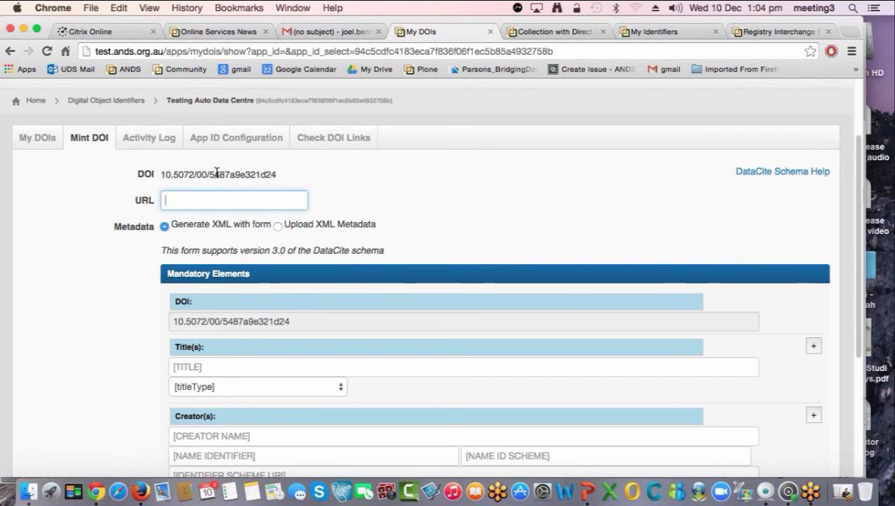
{"action": "left_click", "coordinate": [213, 143]}
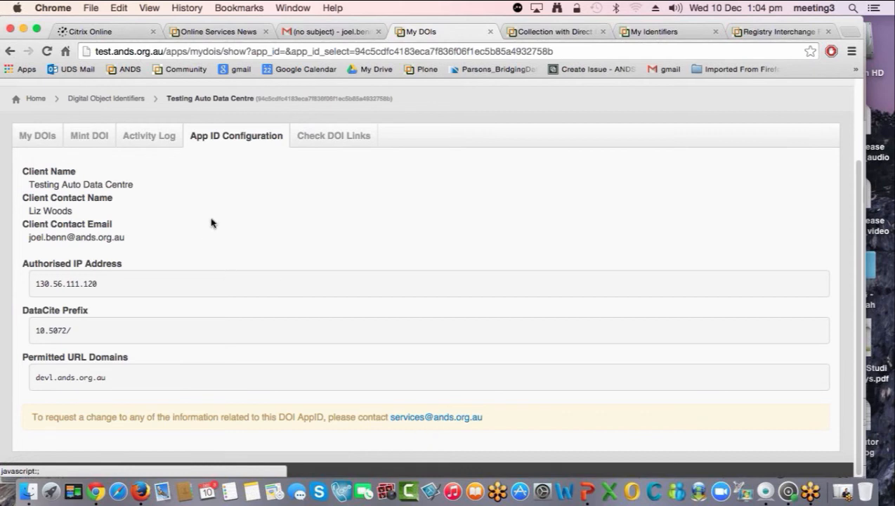
{"action": "left_click", "coordinate": [99, 140]}
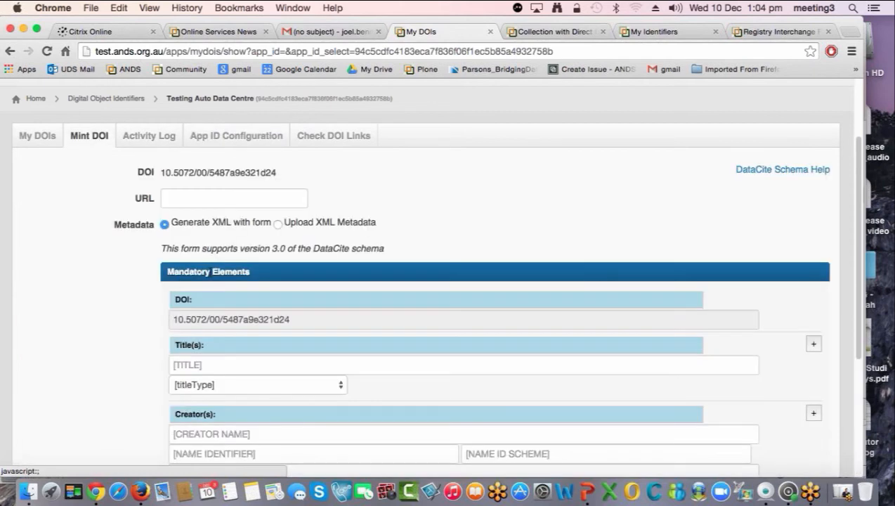
{"action": "left_click", "coordinate": [190, 199]}
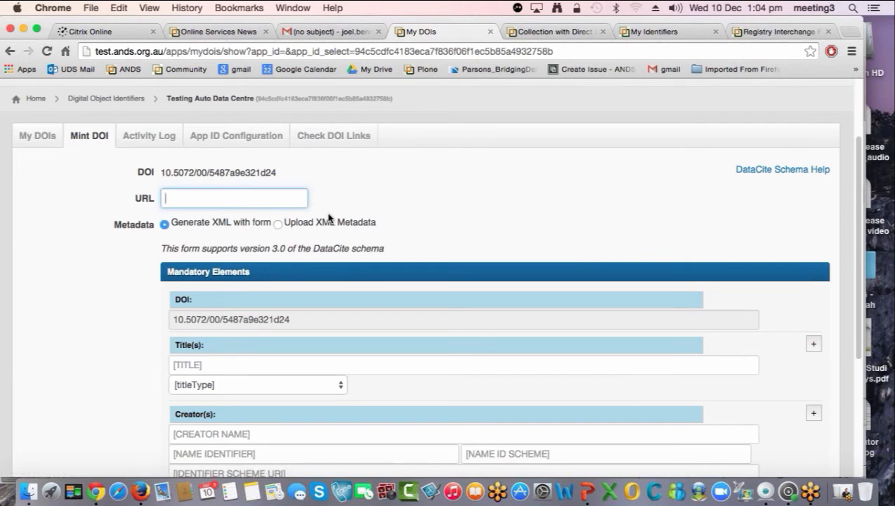
{"action": "type", "text": "http://devl.ands.org.au/test1"}
- Examine the mandatory elements of the minting form, from title and creator to publisher and publication year
{"action": "scroll", "coordinate": [310, 229], "scroll_direction": "down", "scroll_amount": 1}
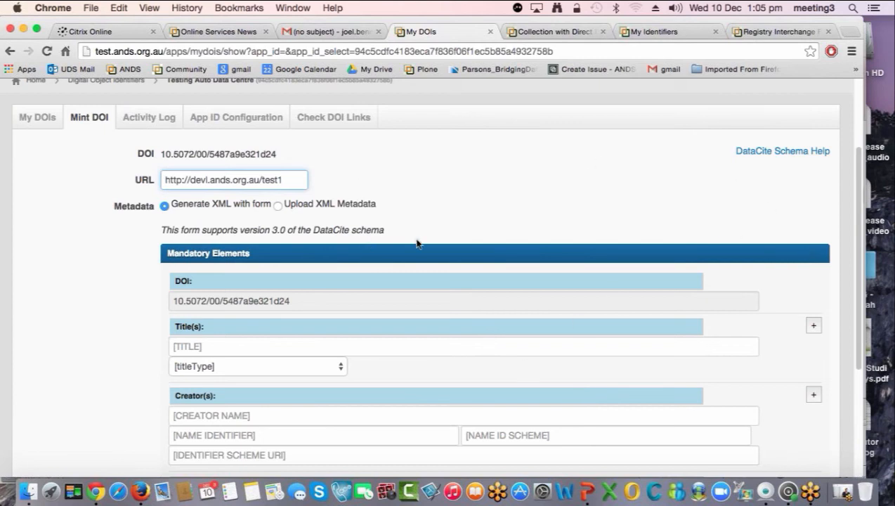
{"action": "scroll", "coordinate": [126, 285], "scroll_direction": "down", "scroll_amount": 2}
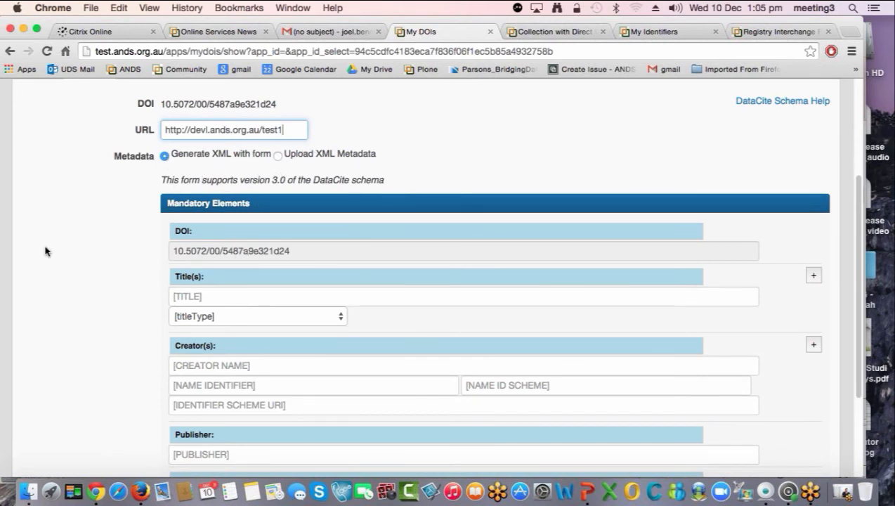
{"action": "scroll", "coordinate": [139, 228], "scroll_direction": "down", "scroll_amount": 1}
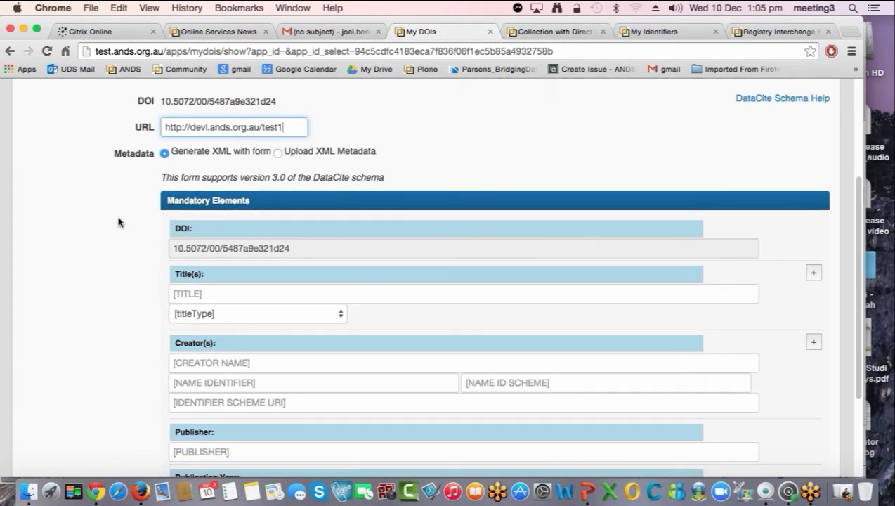
{"action": "scroll", "coordinate": [117, 223], "scroll_direction": "down", "scroll_amount": 1}
{"action": "scroll", "coordinate": [117, 223], "scroll_direction": "down", "scroll_amount": 3}
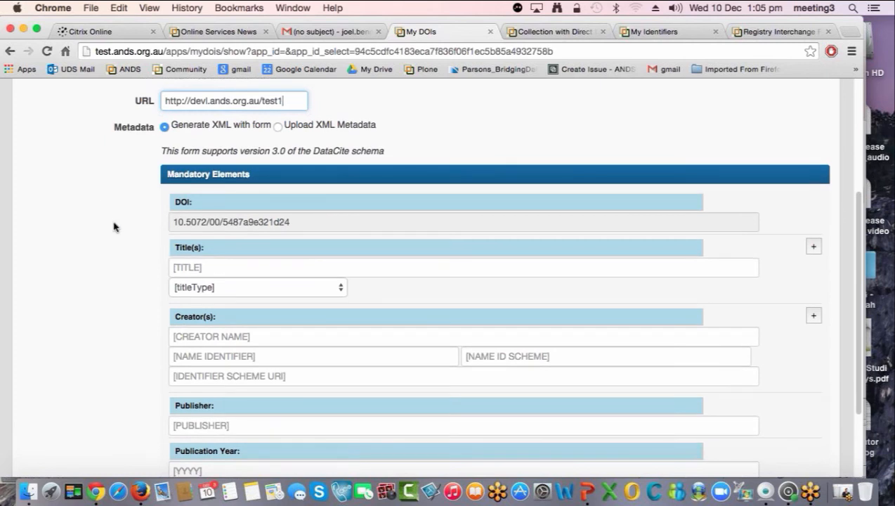
{"action": "left_click", "coordinate": [214, 265]}
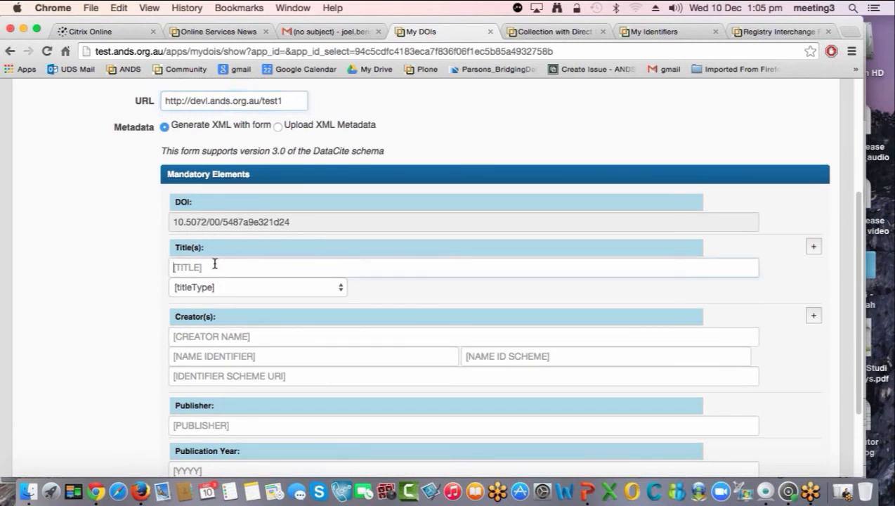
{"action": "scroll", "coordinate": [146, 210], "scroll_direction": "down", "scroll_amount": 4}
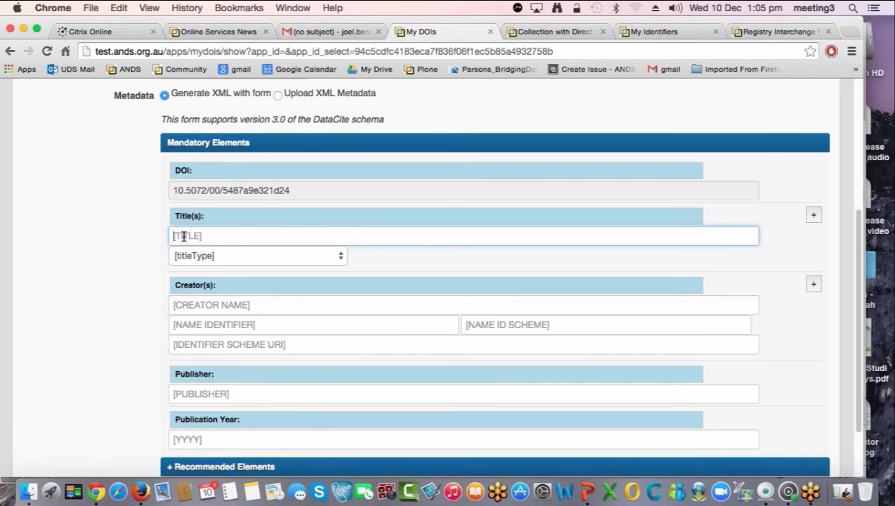
{"action": "left_click", "coordinate": [231, 305]}
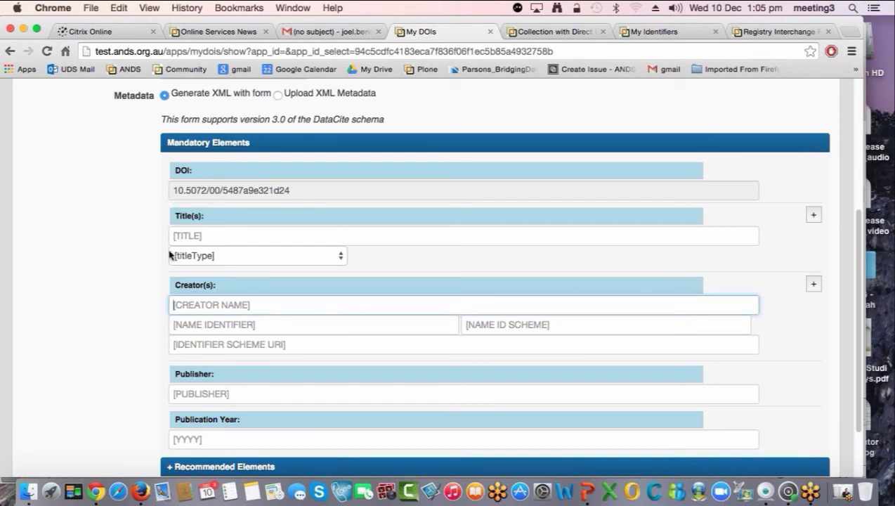
{"action": "scroll", "coordinate": [184, 333], "scroll_direction": "down", "scroll_amount": 1}
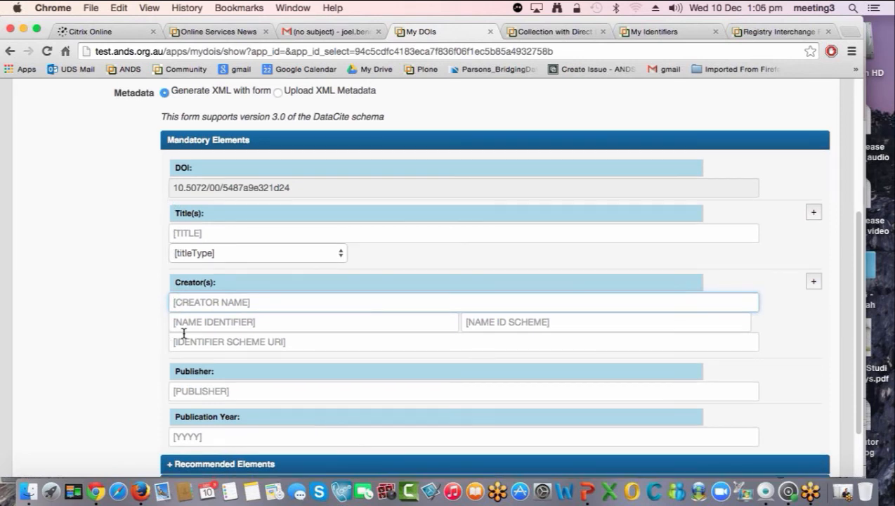
- Set the DOI's title to "Test Title" and try to mint it with the other mandatory elements empty
{"action": "scroll", "coordinate": [183, 333], "scroll_direction": "down", "scroll_amount": 1}
{"action": "left_click", "coordinate": [234, 218]}
{"action": "type", "text": "Test"}
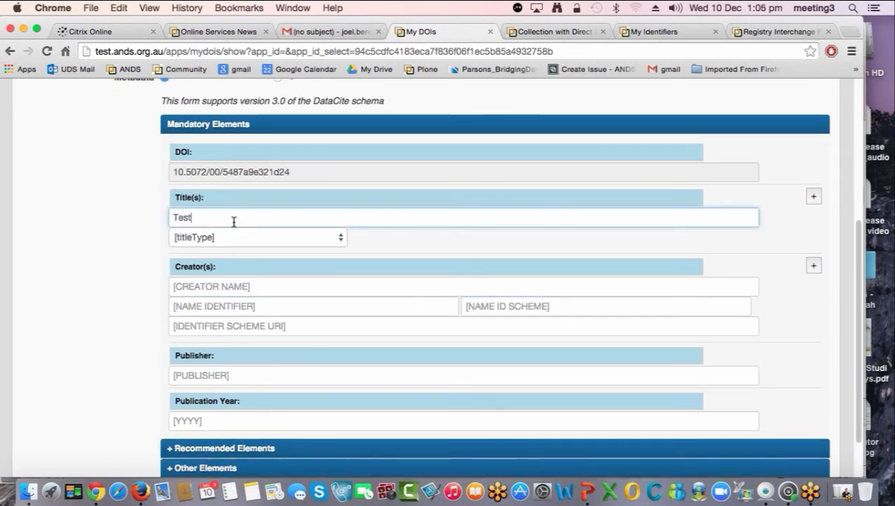
{"action": "type", "text": " Title"}
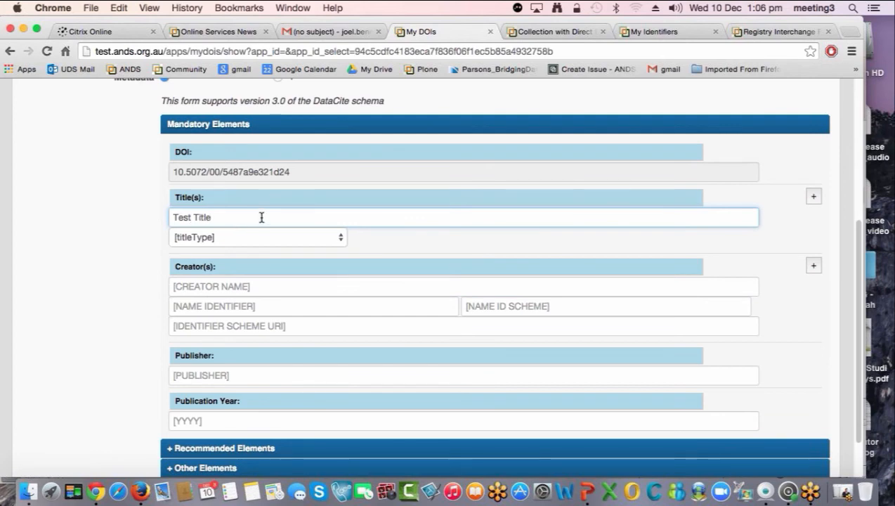
{"action": "scroll", "coordinate": [420, 234], "scroll_direction": "up", "scroll_amount": 2}
{"action": "scroll", "coordinate": [419, 234], "scroll_direction": "down", "scroll_amount": 4}
{"action": "left_click", "coordinate": [777, 443]}
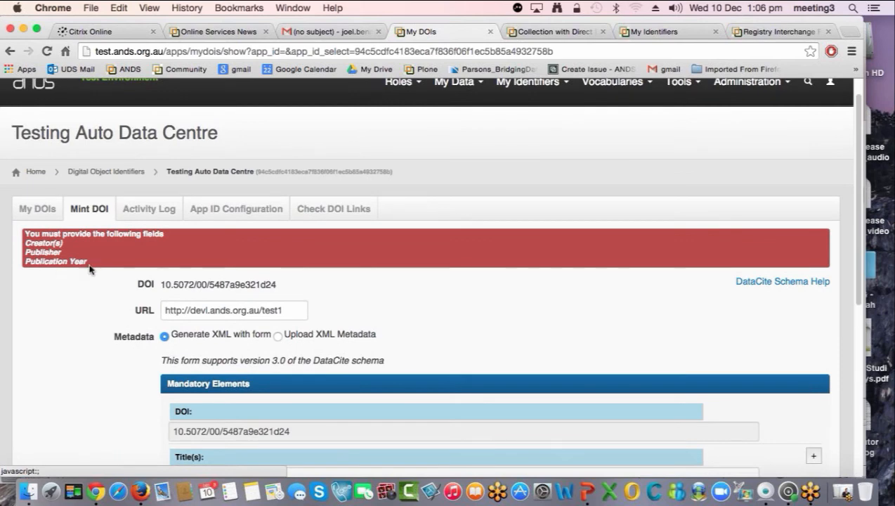
- Fill in the creator's name, and set the publisher to "Me" and the publication year to 2001
{"action": "scroll", "coordinate": [61, 226], "scroll_direction": "down", "scroll_amount": 1}
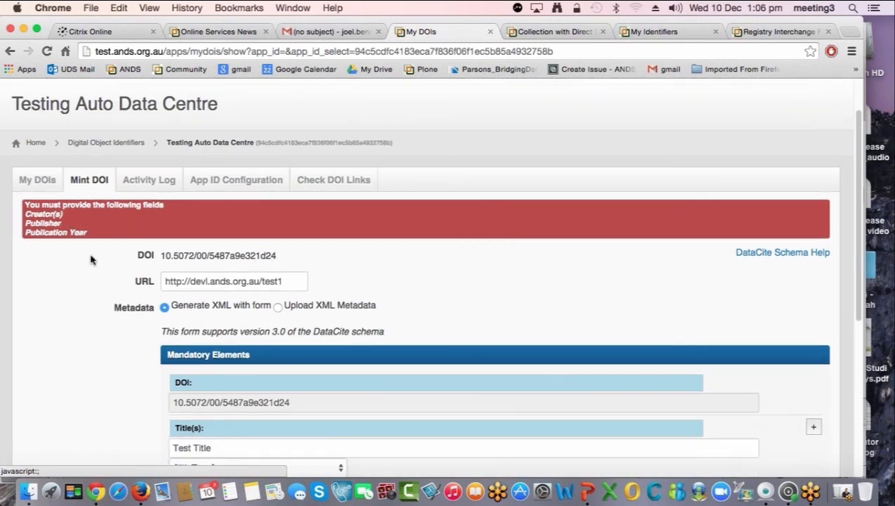
{"action": "scroll", "coordinate": [90, 279], "scroll_direction": "down", "scroll_amount": 4}
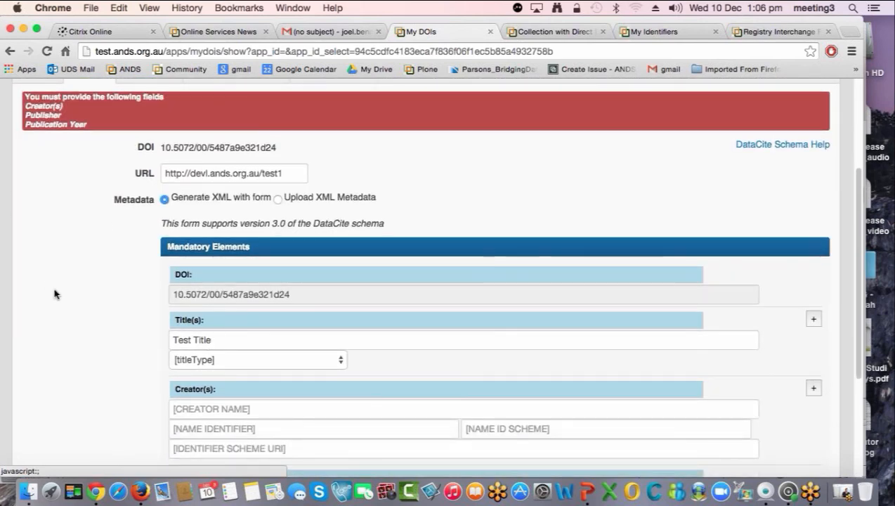
{"action": "scroll", "coordinate": [244, 436], "scroll_direction": "down", "scroll_amount": 1}
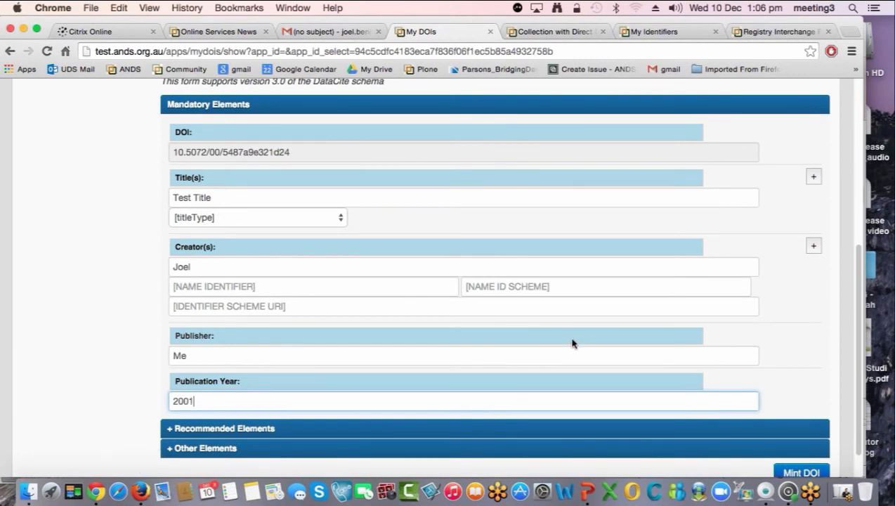
{"action": "scroll", "coordinate": [474, 323], "scroll_direction": "down", "scroll_amount": 1}
{"action": "scroll", "coordinate": [474, 323], "scroll_direction": "down", "scroll_amount": 1}
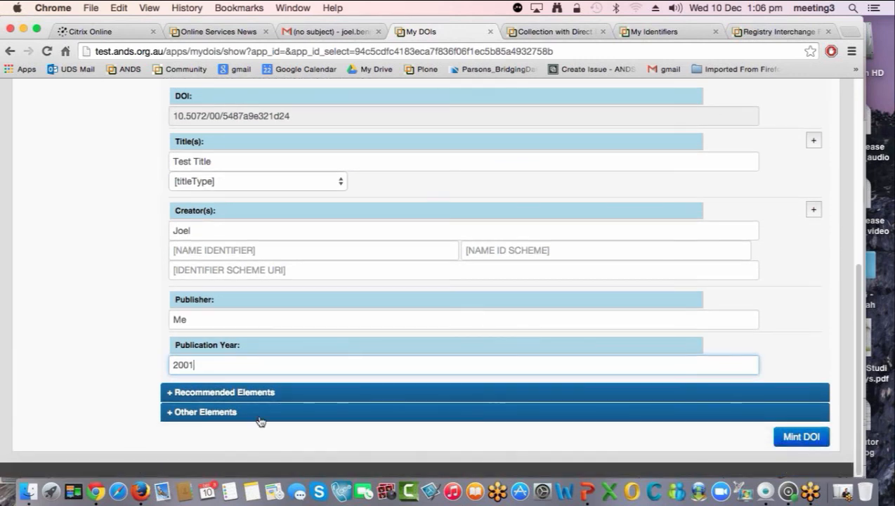
- Expand the Recommended Elements and Other Elements sections of the minting form and look through their fields
{"action": "left_click", "coordinate": [153, 380]}
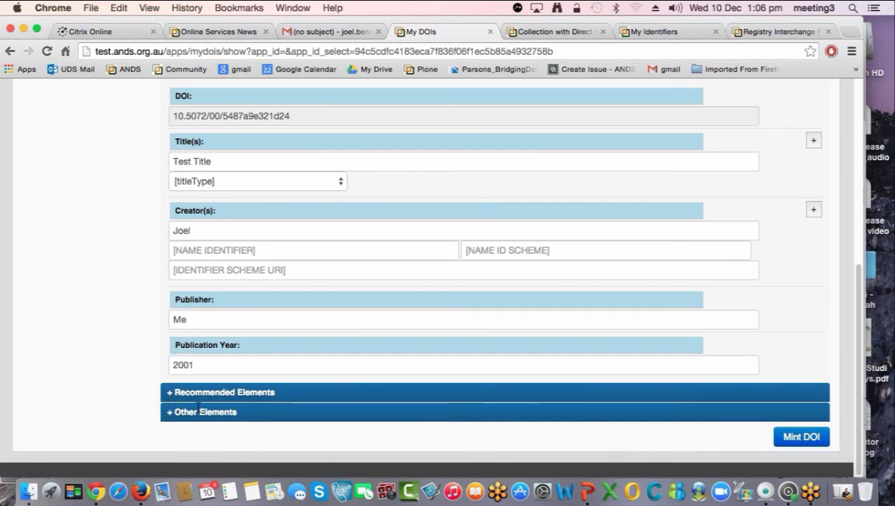
{"action": "left_click", "coordinate": [173, 398]}
{"action": "scroll", "coordinate": [154, 386], "scroll_direction": "down", "scroll_amount": 10}
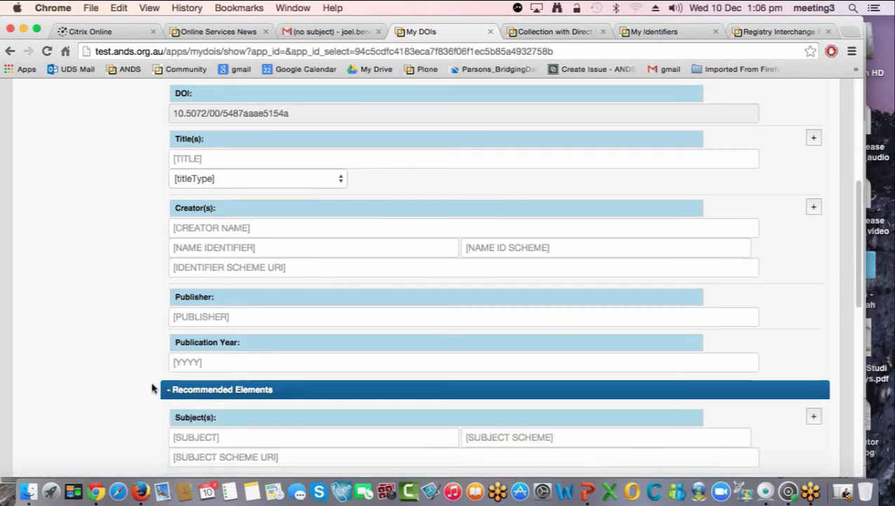
{"action": "left_click", "coordinate": [167, 410]}
{"action": "scroll", "coordinate": [141, 337], "scroll_direction": "down", "scroll_amount": 5}
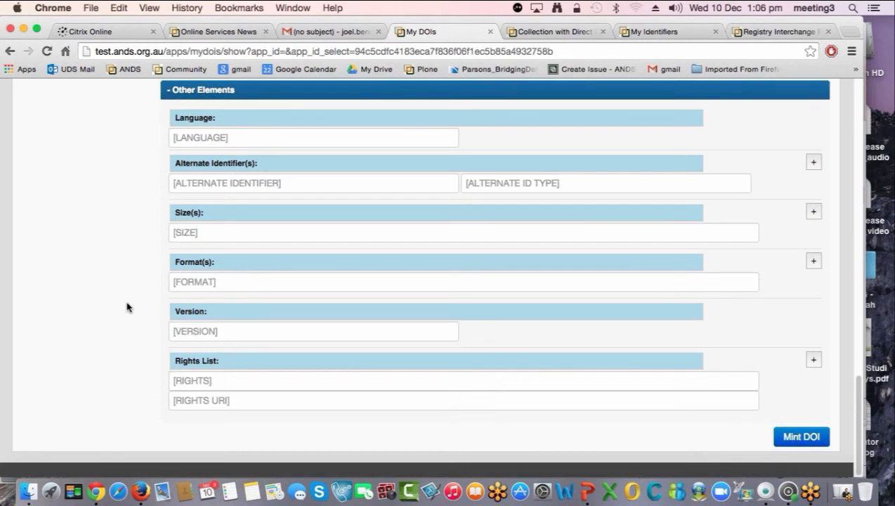
- Add a second alternate identifier entry and a second size entry under Other Elements
{"action": "left_click", "coordinate": [814, 162]}
{"action": "left_click", "coordinate": [814, 236]}
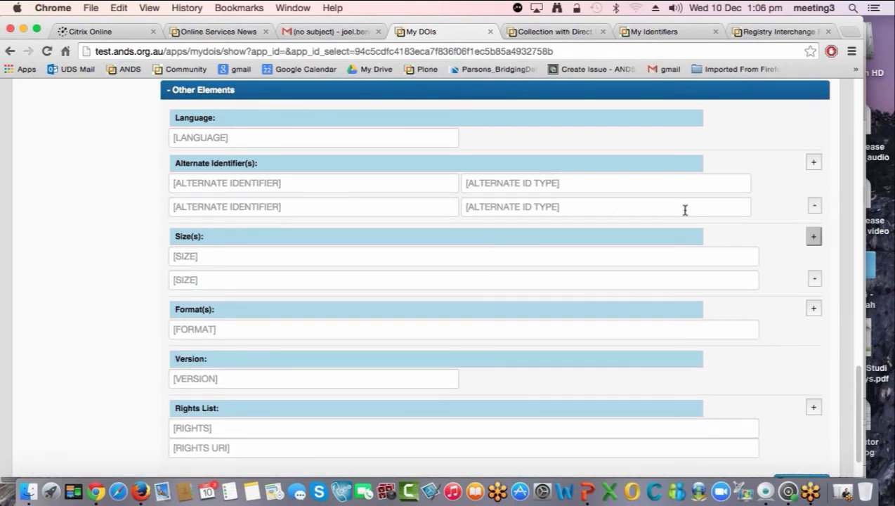
{"action": "scroll", "coordinate": [406, 197], "scroll_direction": "up", "scroll_amount": 20}
{"action": "scroll", "coordinate": [490, 261], "scroll_direction": "down", "scroll_amount": 20}
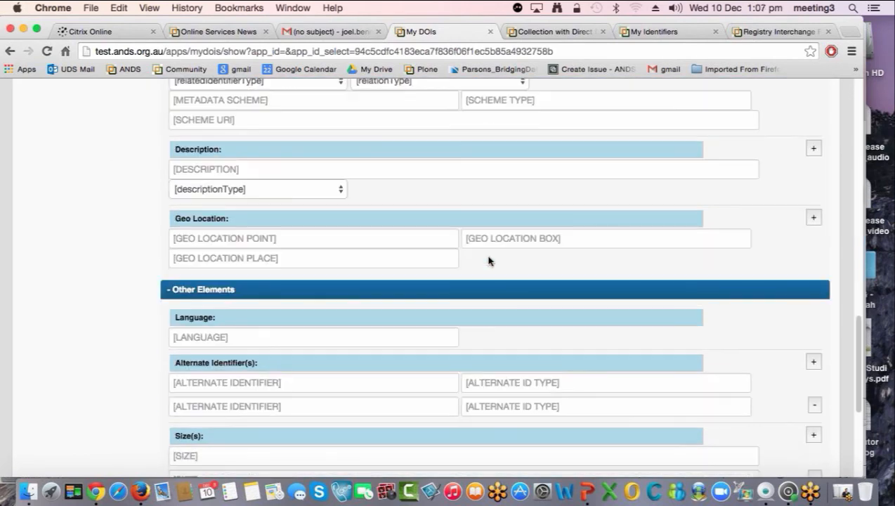
{"action": "scroll", "coordinate": [490, 261], "scroll_direction": "down", "scroll_amount": 5}
{"action": "left_click", "coordinate": [805, 438]}
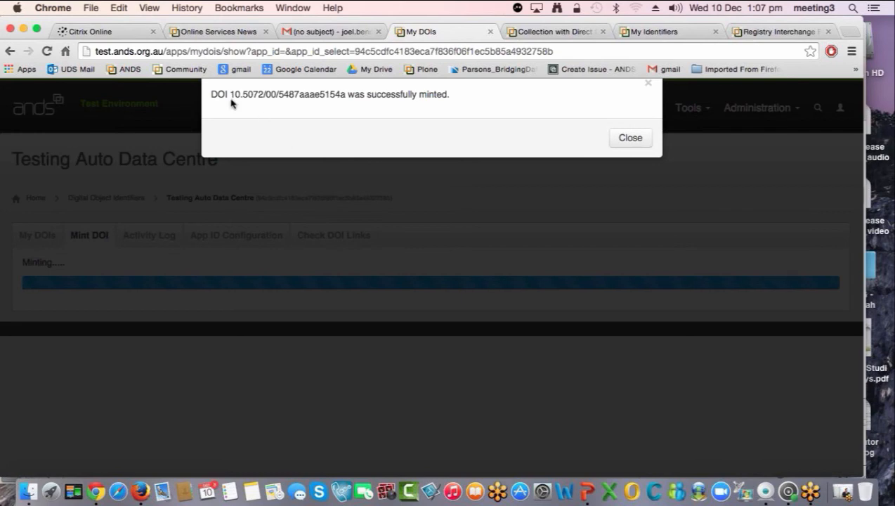
{"action": "left_click", "coordinate": [632, 139]}
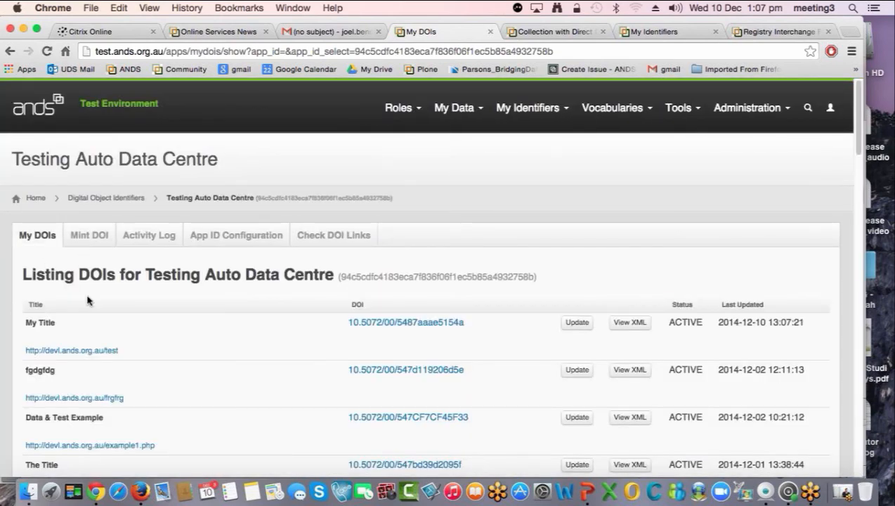
{"action": "scroll", "coordinate": [88, 301], "scroll_direction": "down", "scroll_amount": 2}
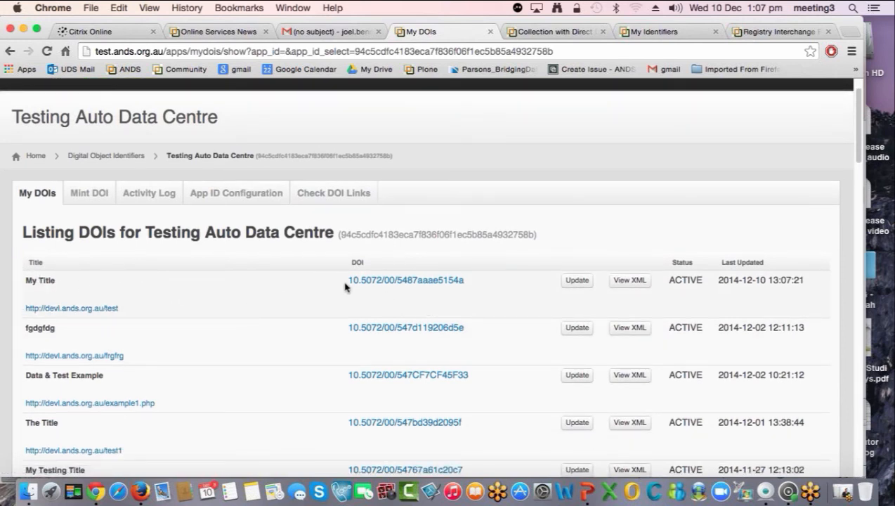
- Open a new DOI minting form and switch its metadata source to Upload XML Metadata
{"action": "left_click", "coordinate": [89, 193]}
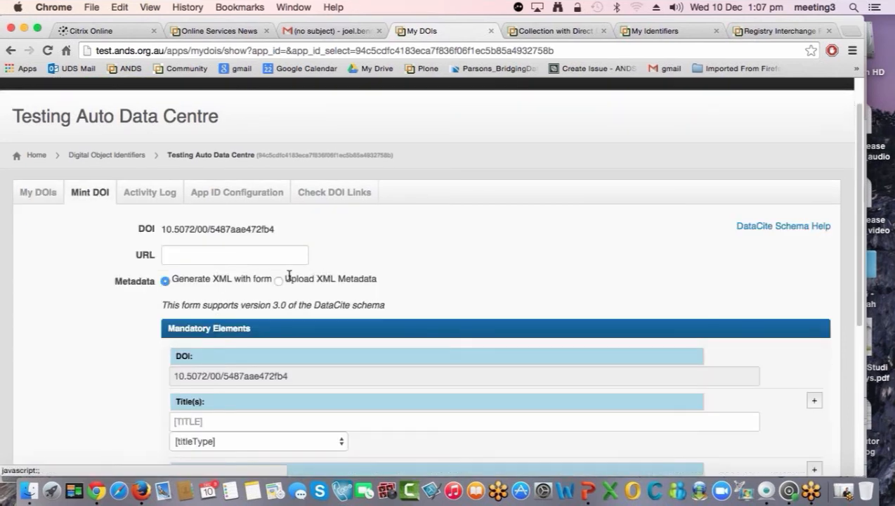
{"action": "scroll", "coordinate": [272, 279], "scroll_direction": "down", "scroll_amount": 1}
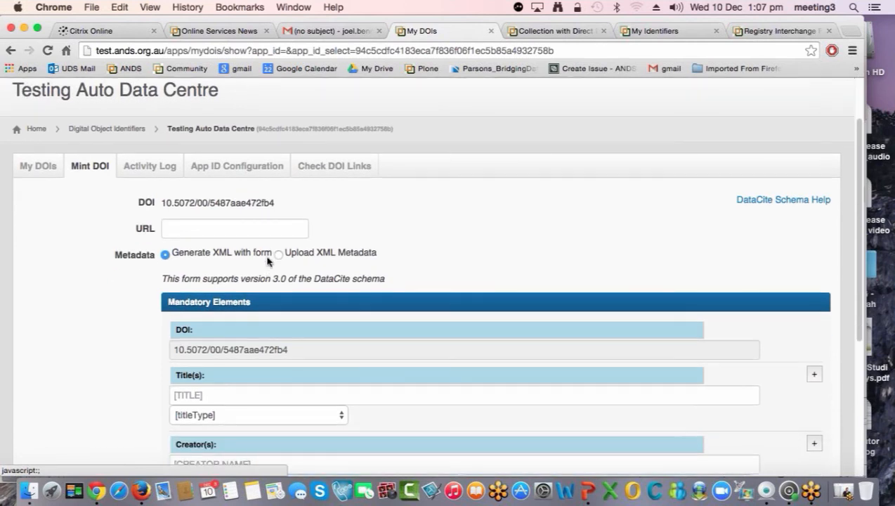
{"action": "left_click", "coordinate": [176, 229]}
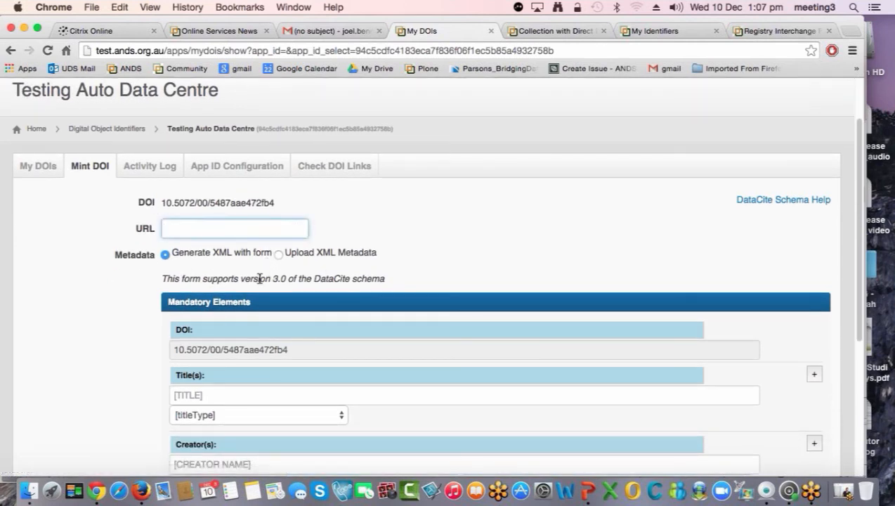
{"action": "left_click", "coordinate": [278, 255]}
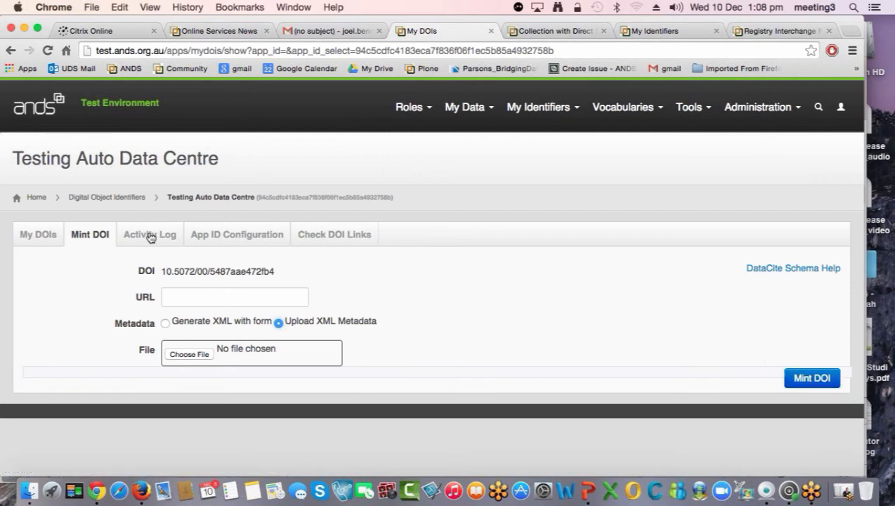
- Return to the DOI listing, open the "My Title" DOI for updating and review its XML
{"action": "left_click", "coordinate": [38, 234]}
{"action": "scroll", "coordinate": [200, 316], "scroll_direction": "down", "scroll_amount": 1}
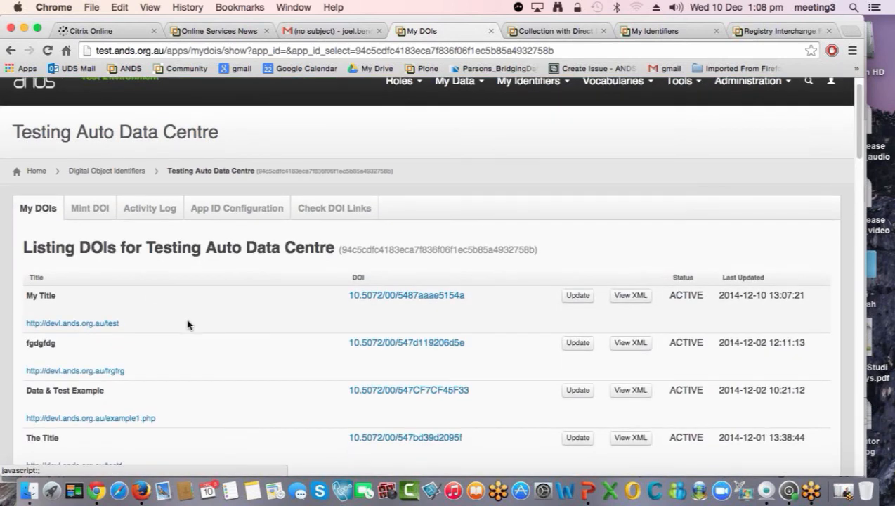
{"action": "scroll", "coordinate": [179, 343], "scroll_direction": "down", "scroll_amount": 1}
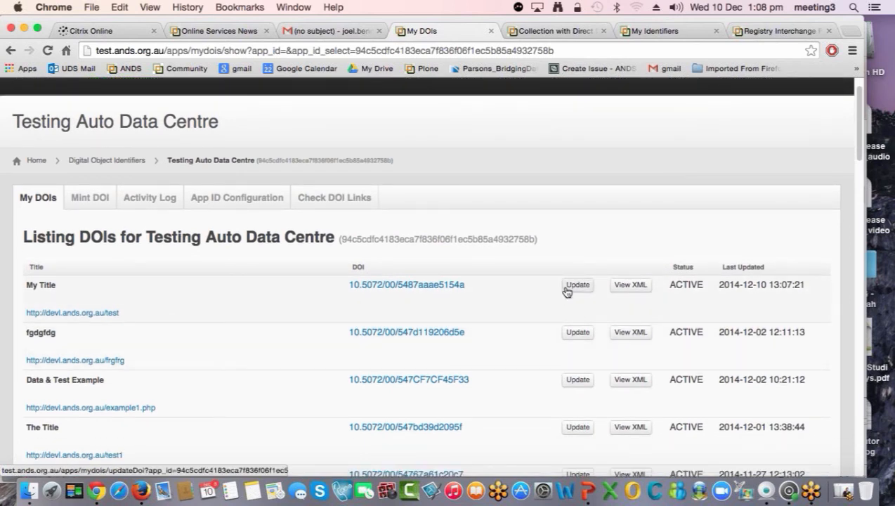
{"action": "left_click", "coordinate": [567, 290]}
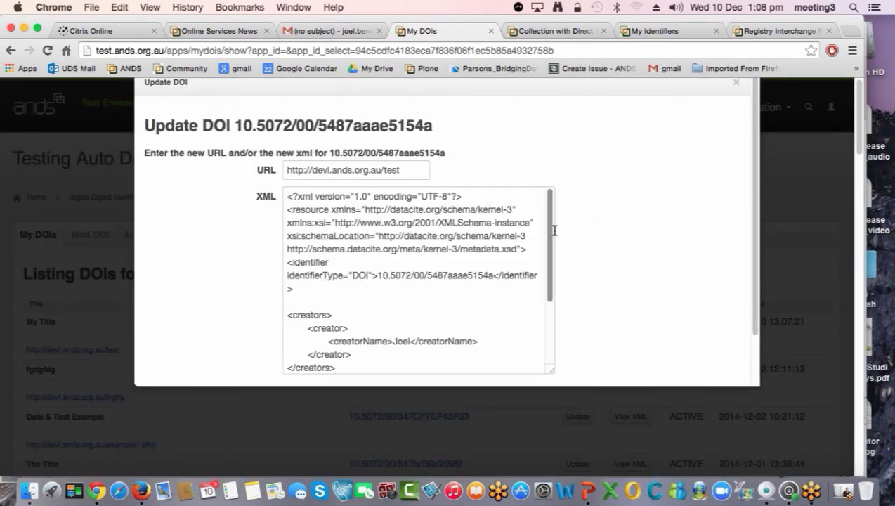
{"action": "mouse_move", "coordinate": [551, 236]}
{"action": "left_mouse_down"}
{"action": "mouse_move", "coordinate": [551, 243]}
{"action": "mouse_move", "coordinate": [547, 231]}
{"action": "left_mouse_up"}
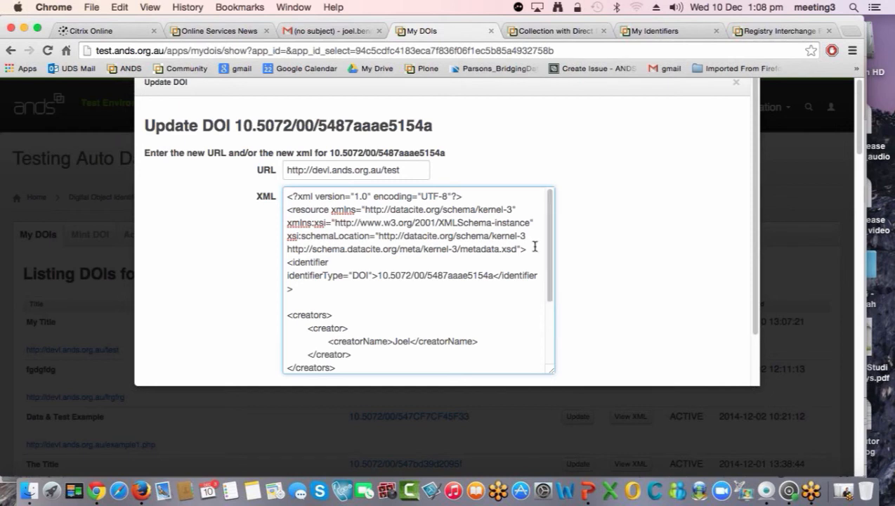
{"action": "left_click_drag", "start_coordinate": [550, 240], "coordinate": [548, 317]}
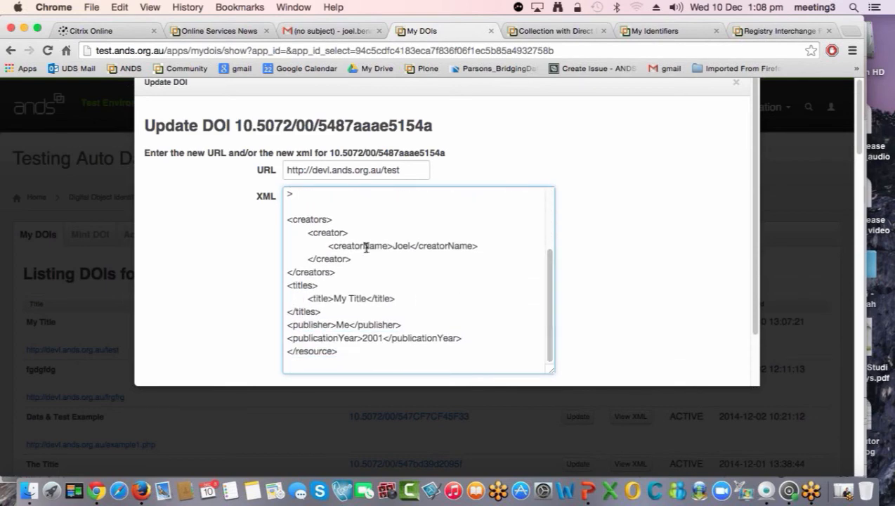
{"action": "scroll", "coordinate": [614, 260], "scroll_direction": "down", "scroll_amount": 5}
{"action": "scroll", "coordinate": [436, 234], "scroll_direction": "up", "scroll_amount": 10}
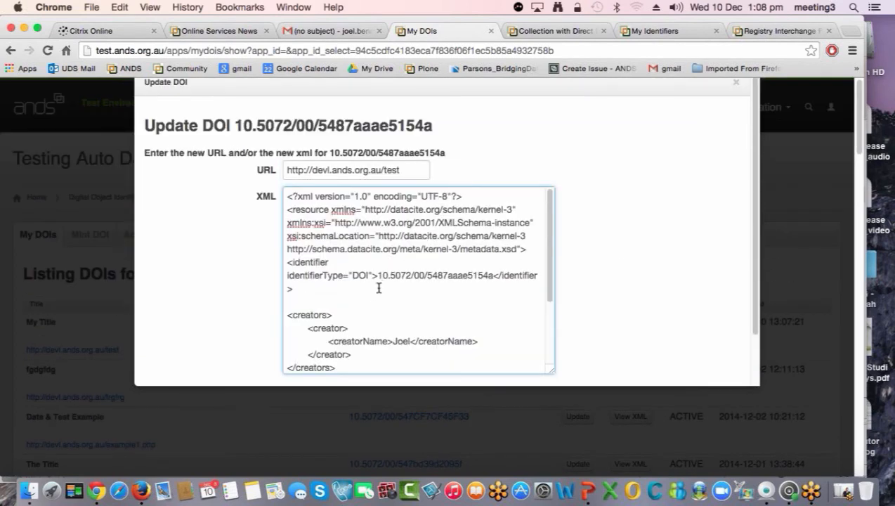
- Add the creator's surname to the creatorName element in the XML and submit the DOI update
{"action": "scroll", "coordinate": [394, 299], "scroll_direction": "down", "scroll_amount": 2}
{"action": "left_click", "coordinate": [410, 291]}
{"action": "type", "text": "Benn"}
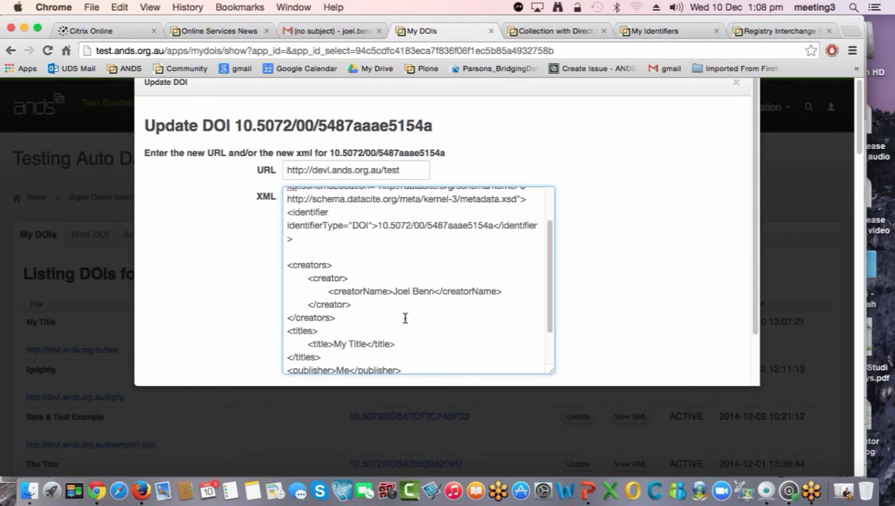
{"action": "scroll", "coordinate": [665, 240], "scroll_direction": "down", "scroll_amount": 3}
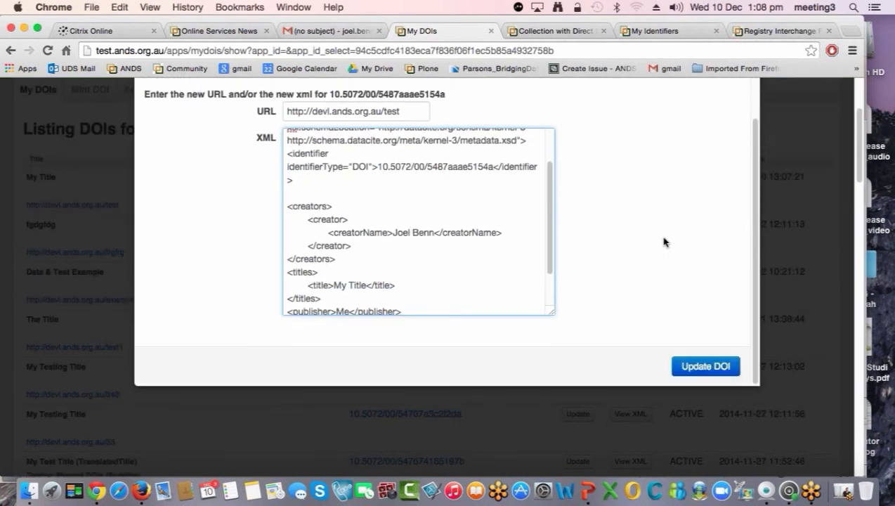
{"action": "left_click", "coordinate": [687, 365]}
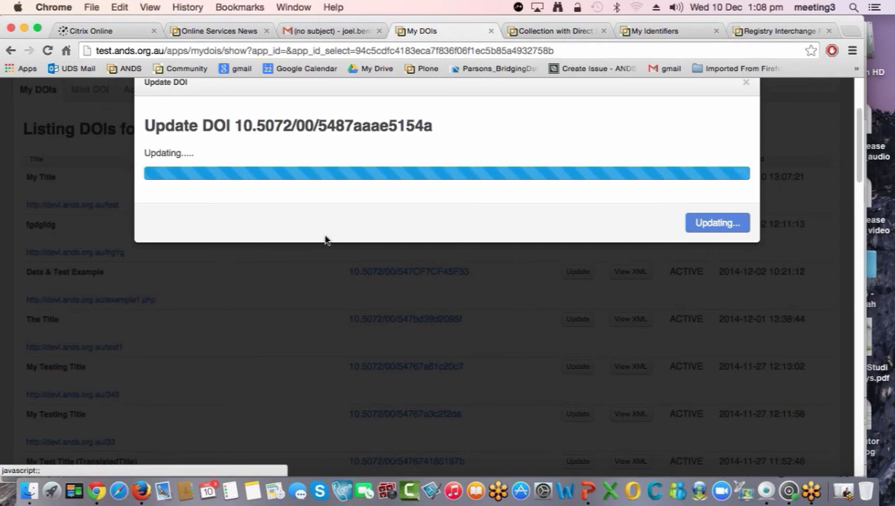
{"action": "scroll", "coordinate": [228, 205], "scroll_direction": "down", "scroll_amount": 1}
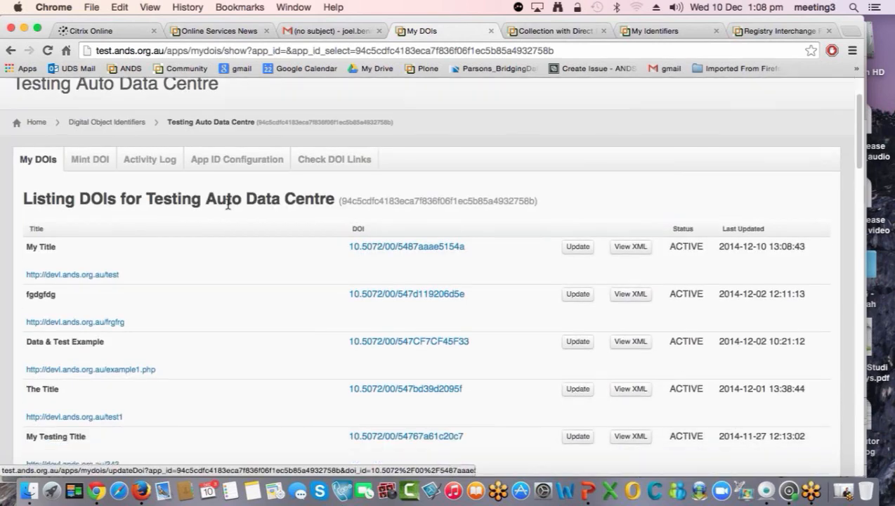
{"action": "scroll", "coordinate": [228, 203], "scroll_direction": "up", "scroll_amount": 1}
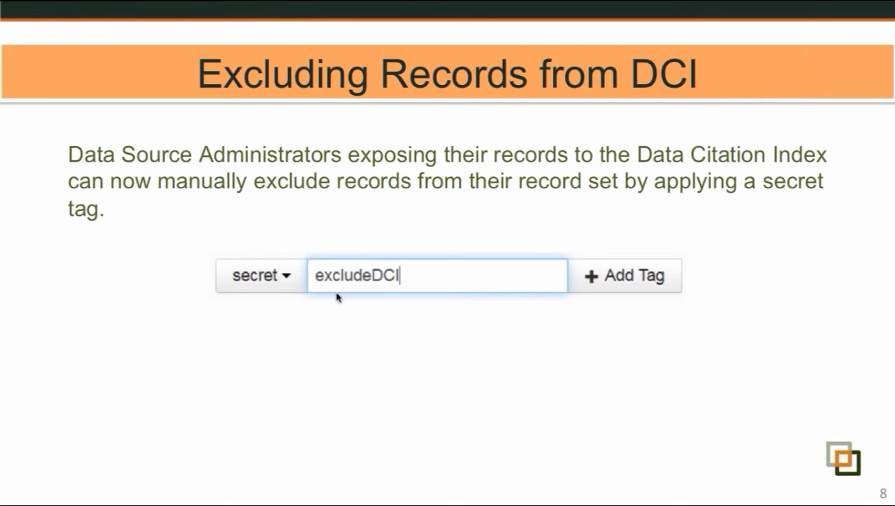
- Exit the slide show, switch to Chrome, and open the Bulk Tagging Tool to look over its search options and tags
{"action": "key", "text": "Escape"}
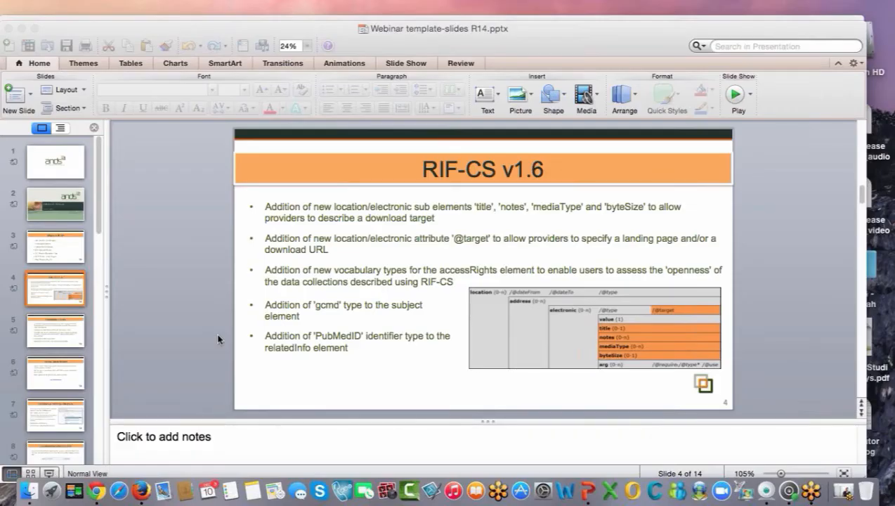
{"action": "key", "text": "super+Tab"}
{"action": "scroll", "coordinate": [559, 203], "scroll_direction": "up", "scroll_amount": 3}
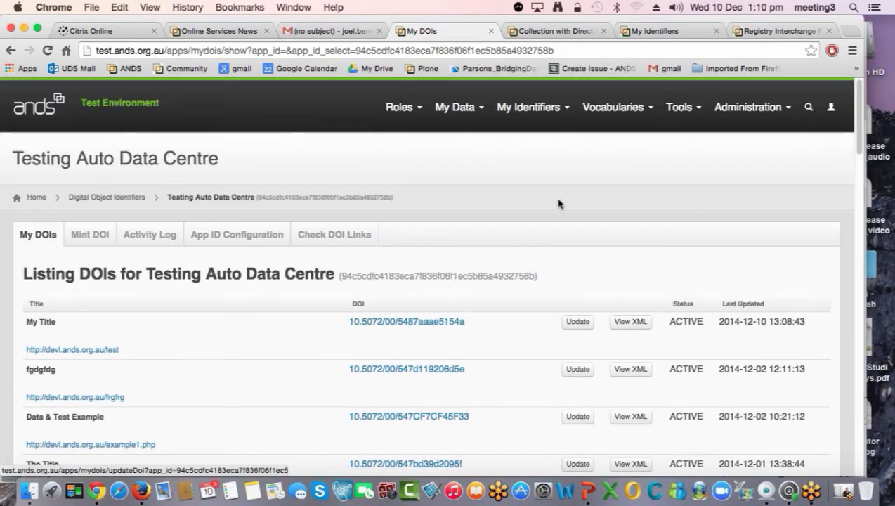
{"action": "left_click", "coordinate": [696, 111]}
{"action": "left_click", "coordinate": [617, 292]}
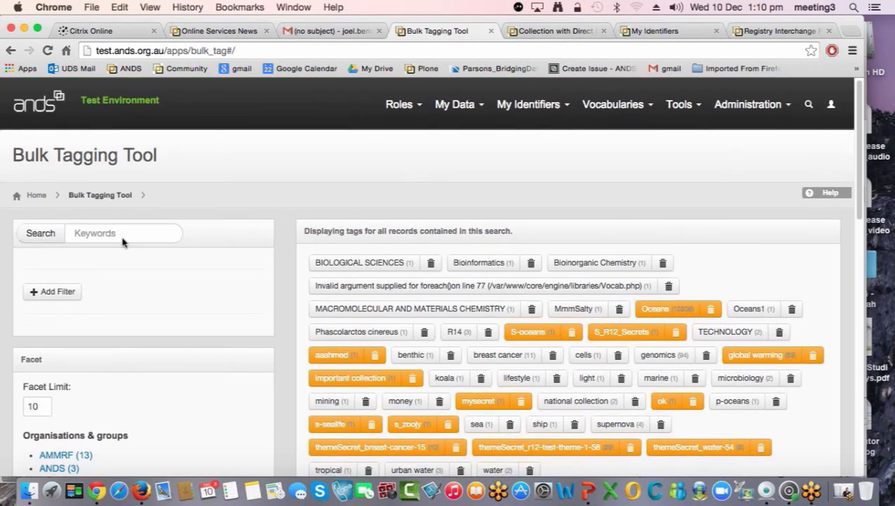
{"action": "scroll", "coordinate": [121, 239], "scroll_direction": "down", "scroll_amount": 1}
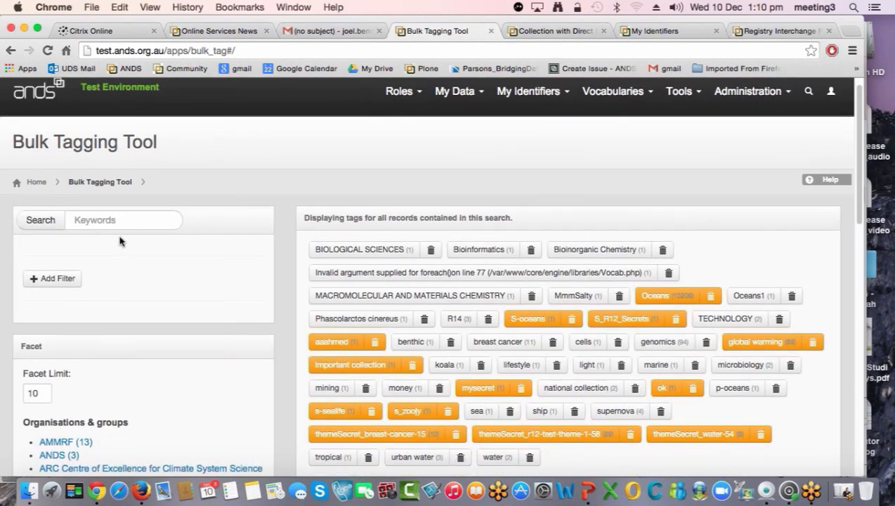
{"action": "scroll", "coordinate": [240, 302], "scroll_direction": "down", "scroll_amount": 3}
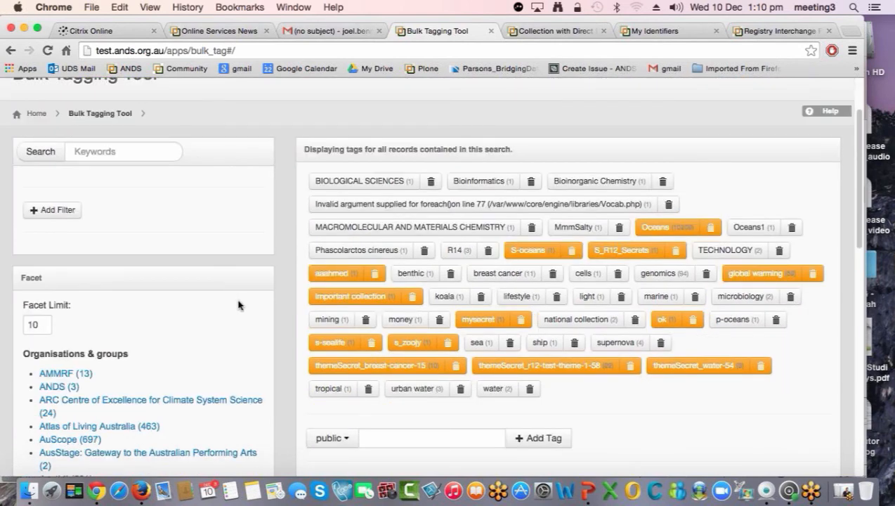
{"action": "scroll", "coordinate": [239, 305], "scroll_direction": "up", "scroll_amount": 3}
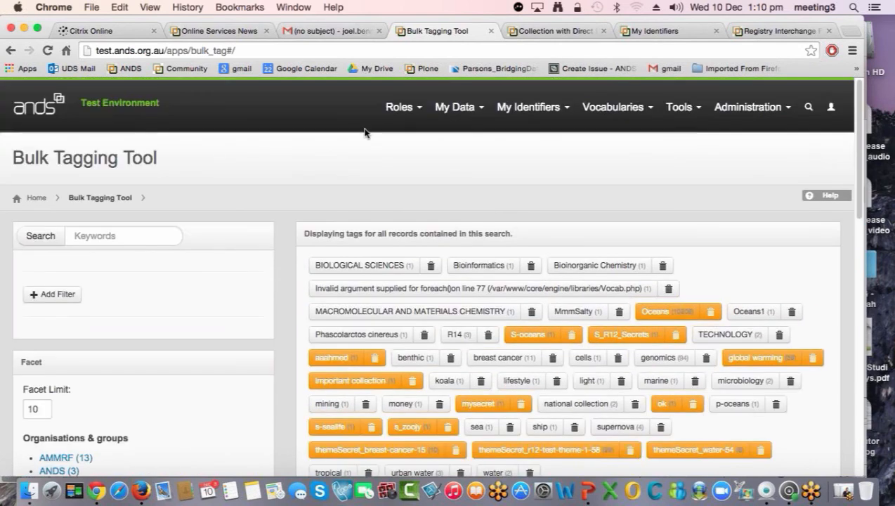